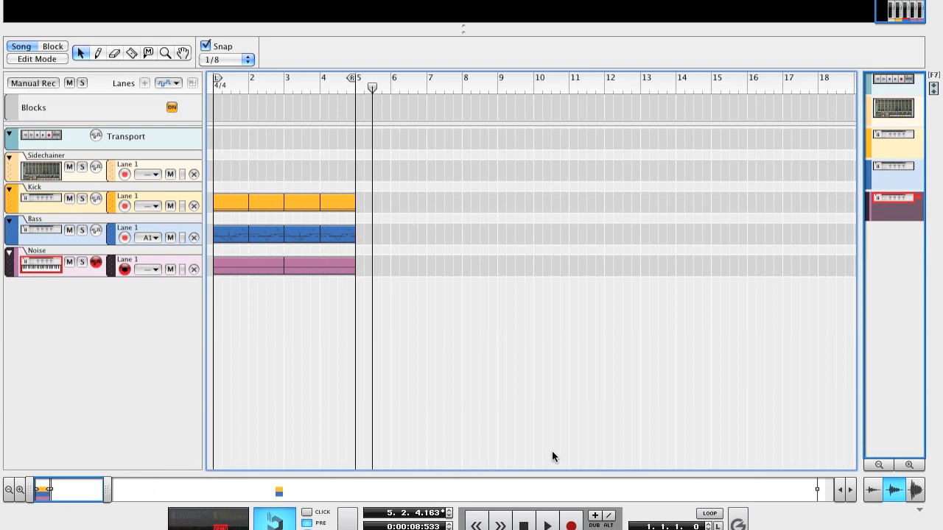
Step: Create a new Combinator in the rack directly below the Bass combinator
key(F6)
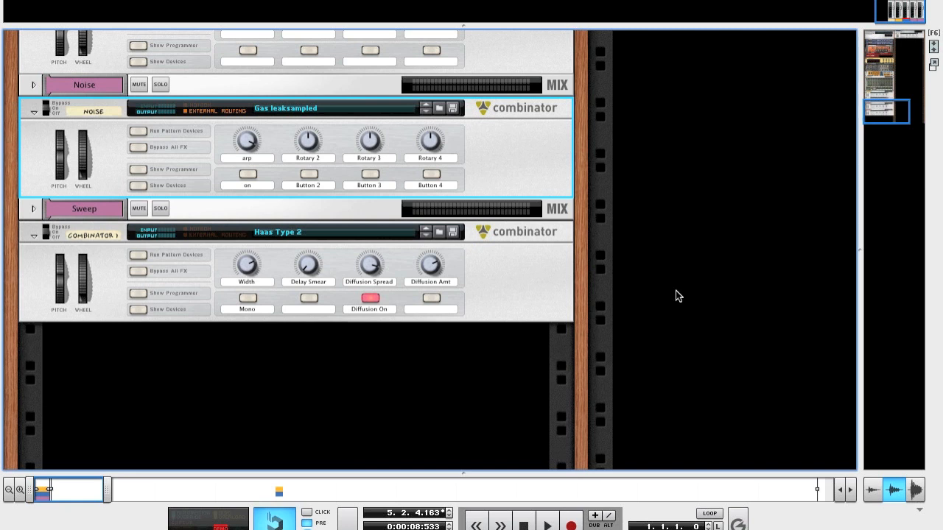
scroll(679, 297, up, 15)
scroll(679, 296, right, 4)
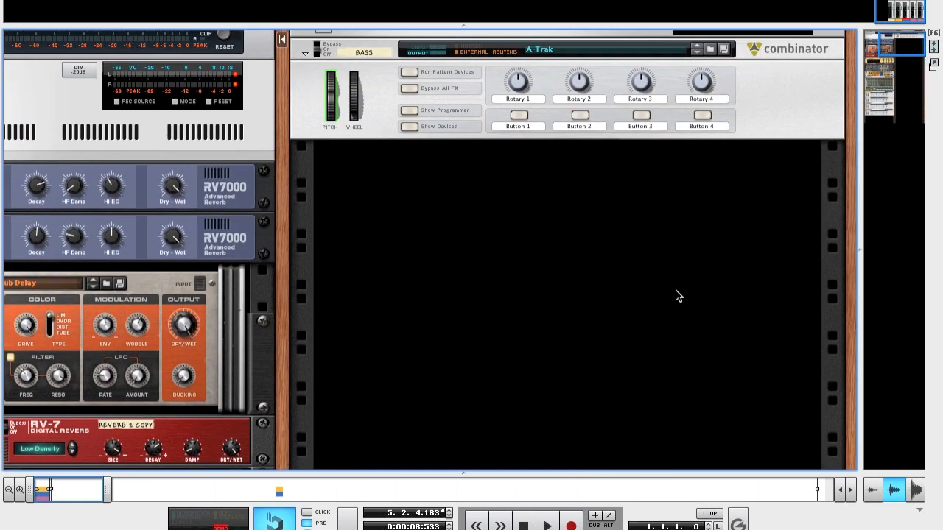
right_click(636, 277)
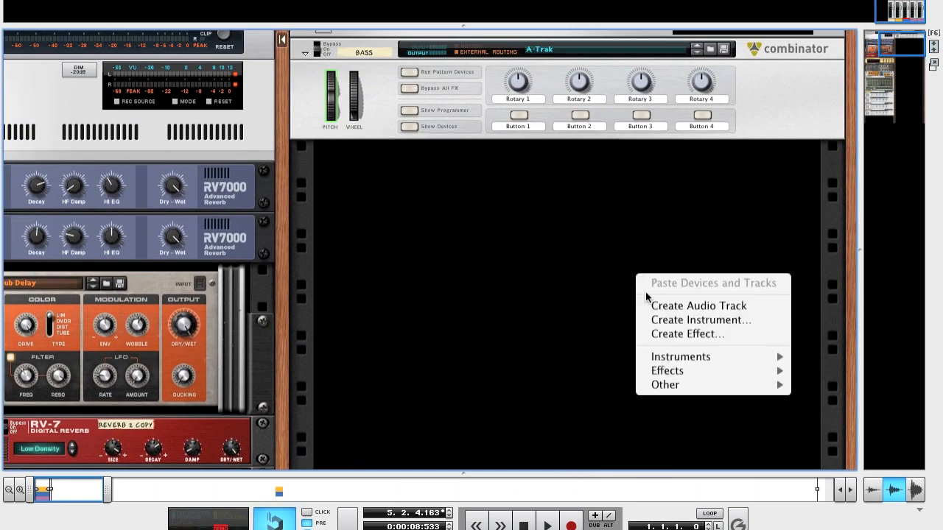
mouse_move(695, 385)
click(612, 383)
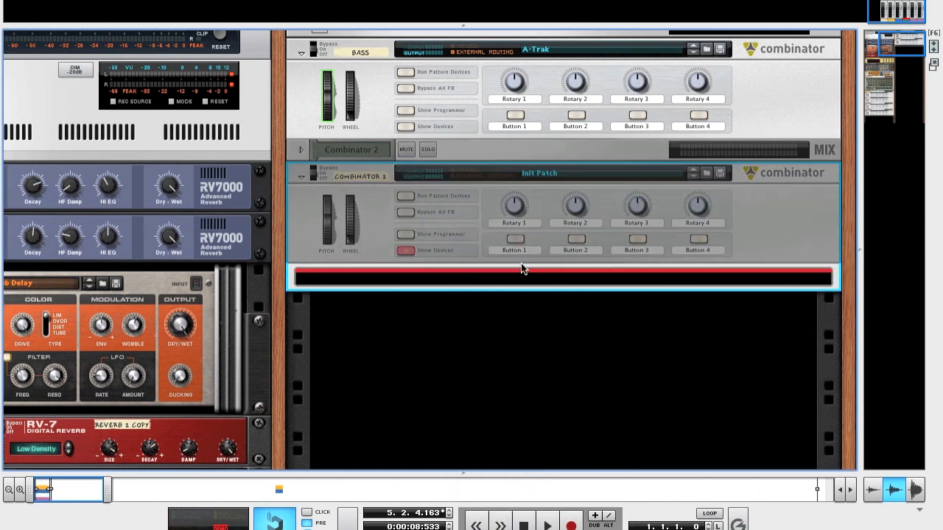
Step: Add a Line Mixer 6:2 inside the new Combinator
right_click(519, 276)
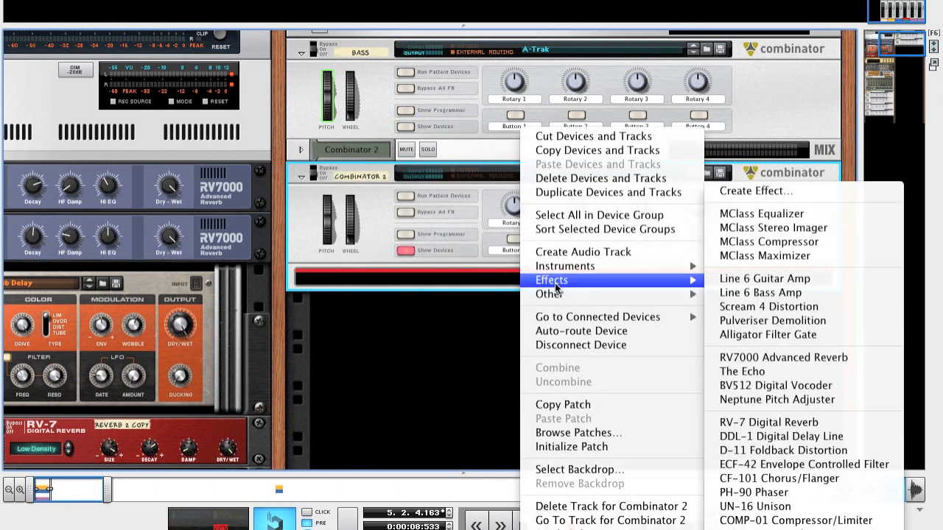
mouse_move(561, 295)
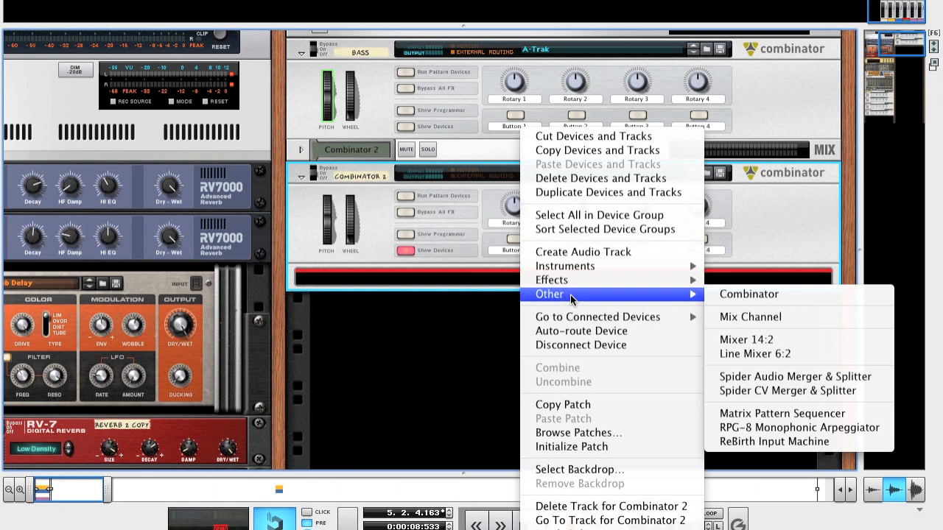
click(742, 354)
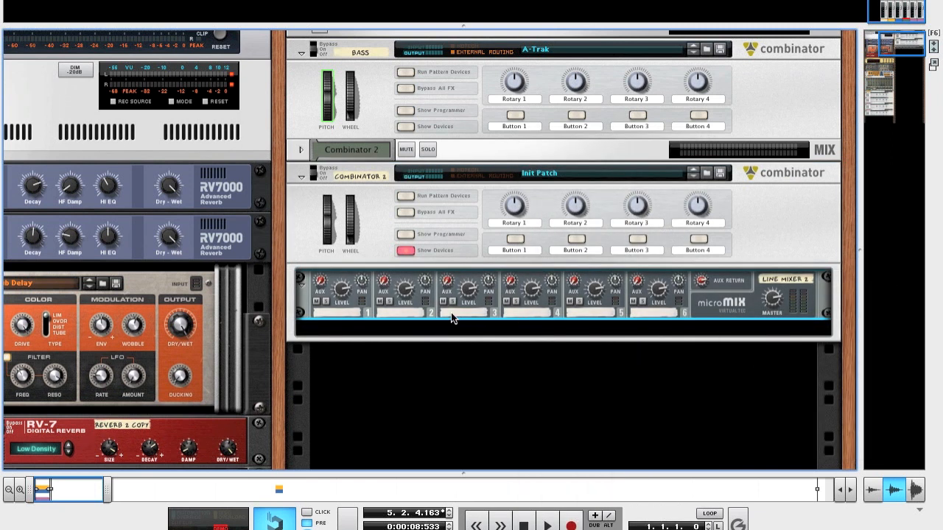
Step: Add a Scream 4 Distortion below the line mixer inside the Combinator
right_click(717, 310)
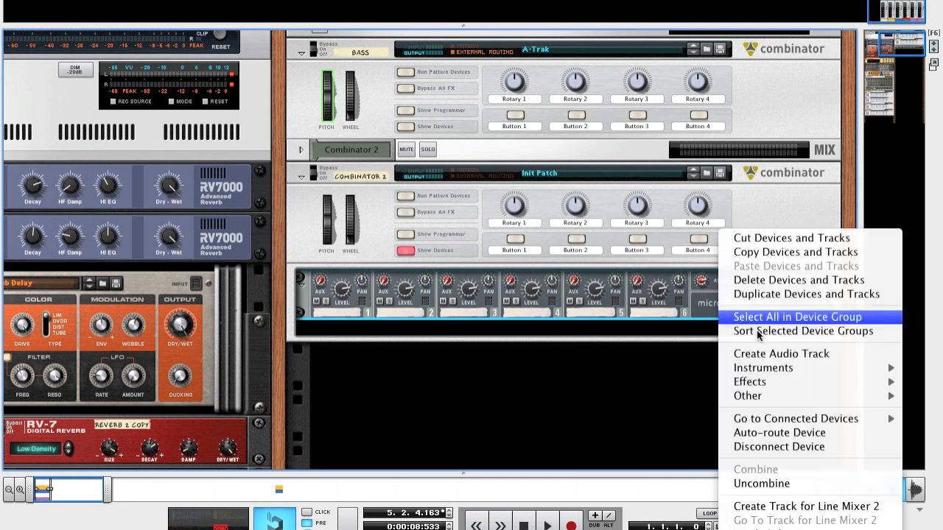
mouse_move(764, 382)
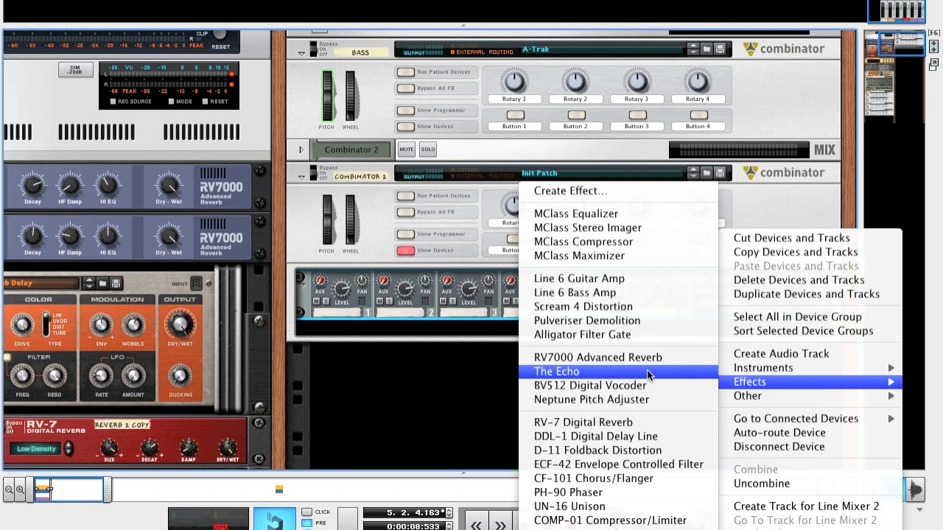
click(644, 312)
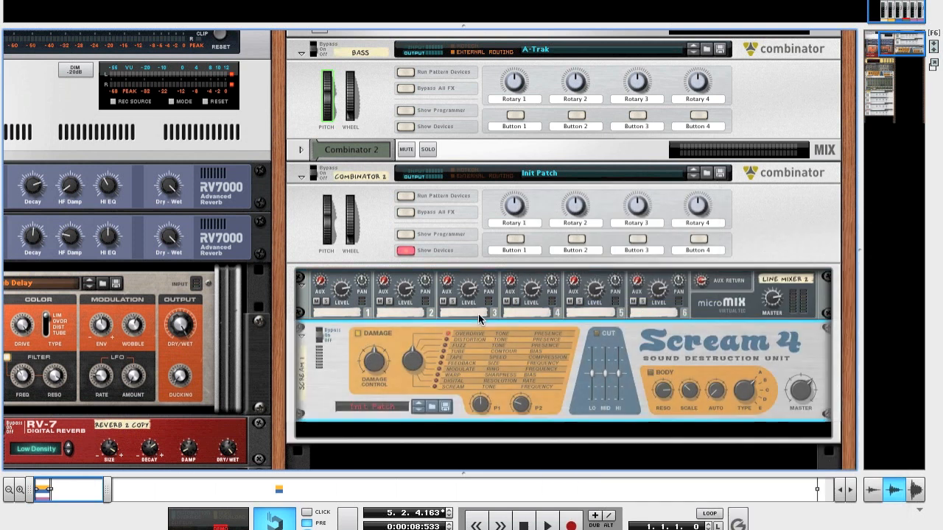
Step: Cable the Scream 4's stereo inputs and outputs to the line mixer's aux send and return on the rack's rear
key(Tab)
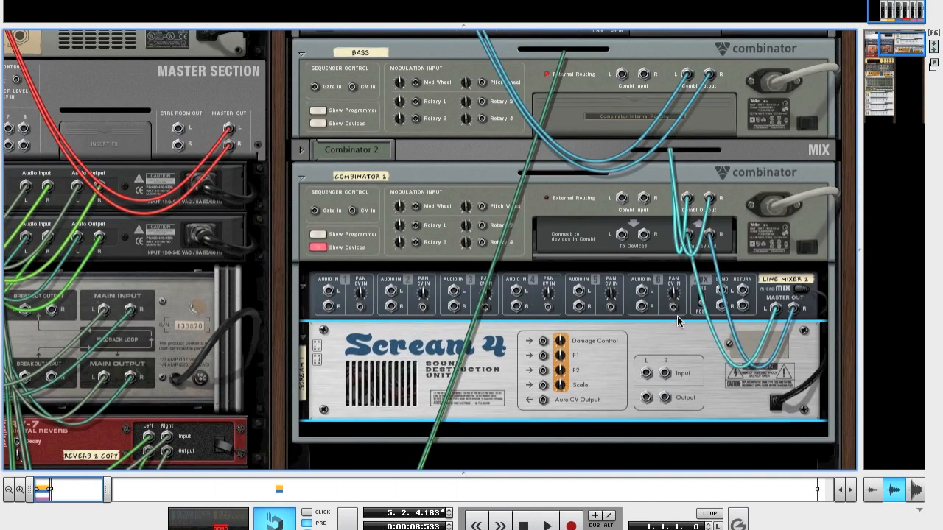
drag(646, 373, 649, 397)
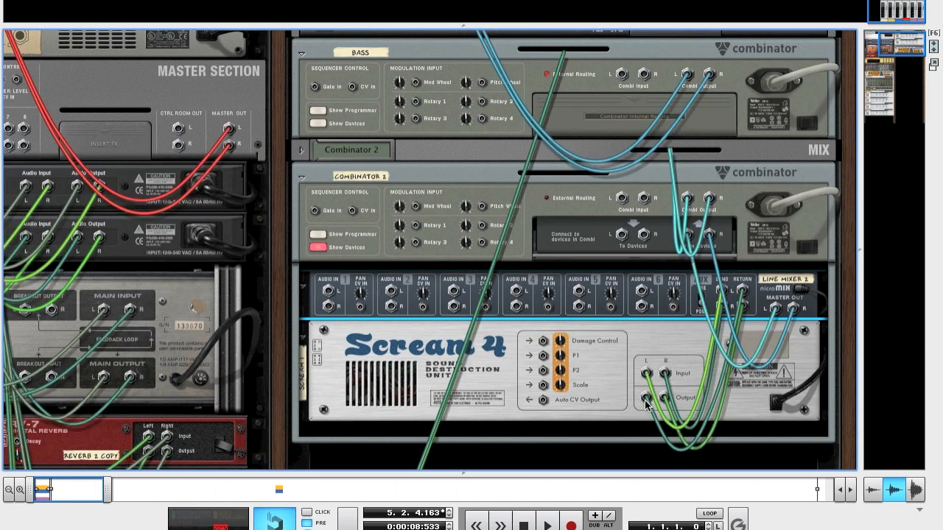
key(Tab)
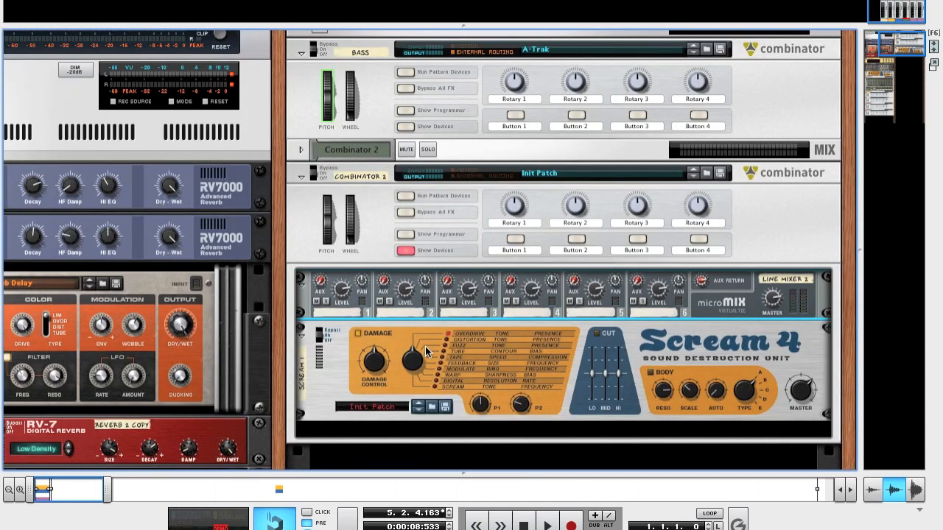
Step: Set the Scream 4 damage type to Fuzz, raise P1 and adjust P2
click(446, 350)
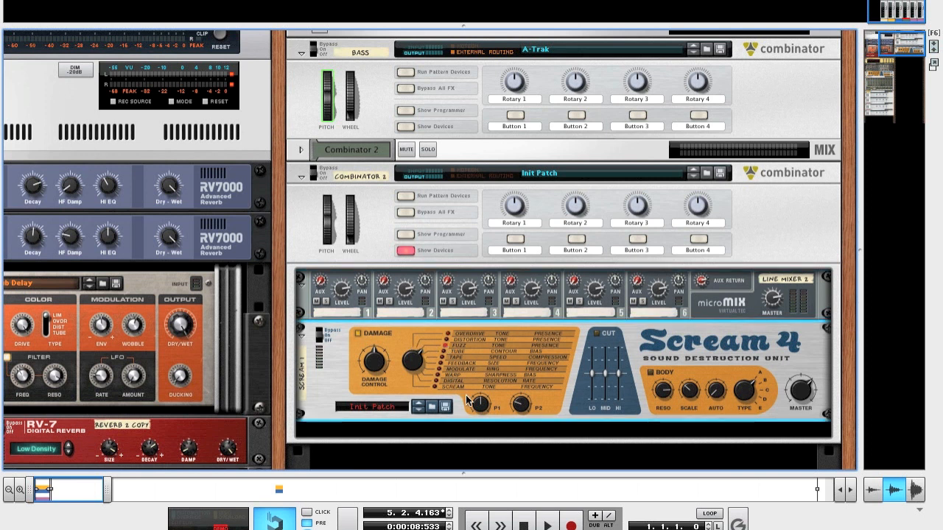
mouse_move(476, 405)
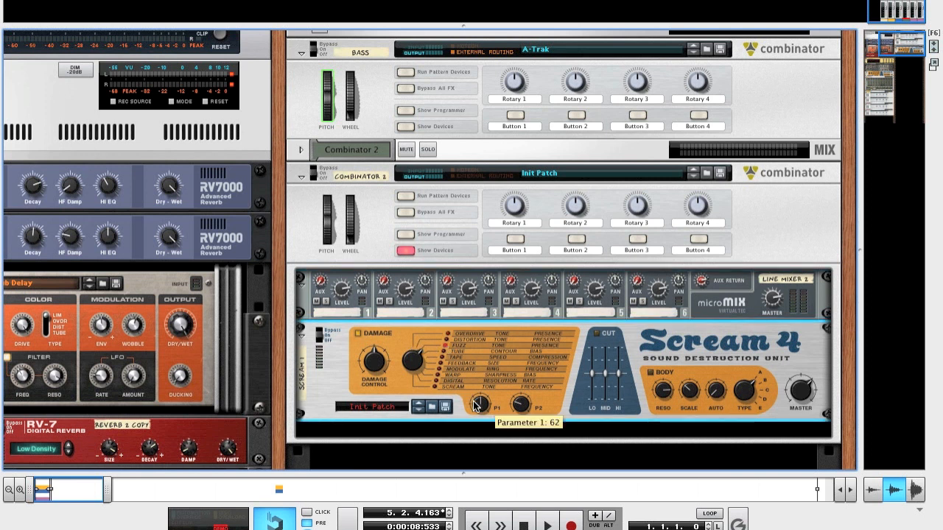
drag(478, 409, 476, 362)
mouse_move(519, 409)
mouse_down()
mouse_move(524, 417)
mouse_move(523, 405)
mouse_up()
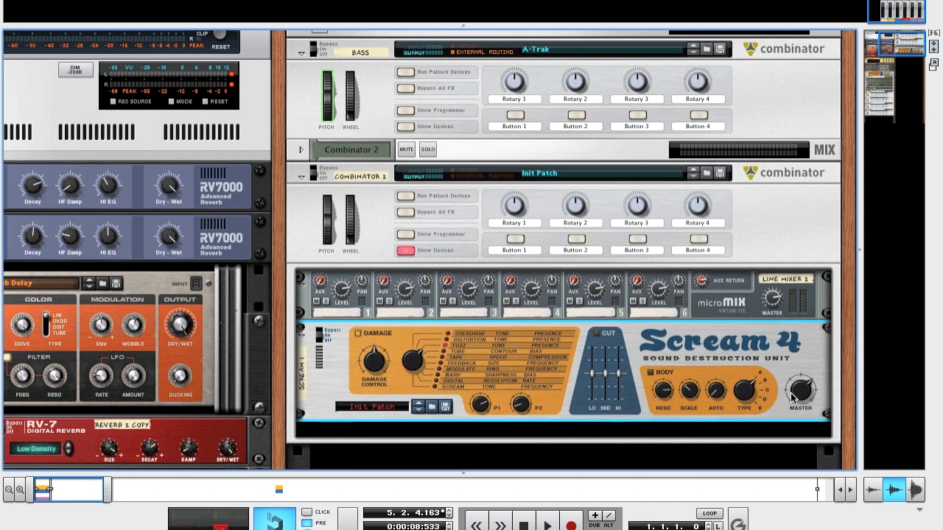
Step: Raise the line mixer's channel 1 aux send to 44
click(322, 284)
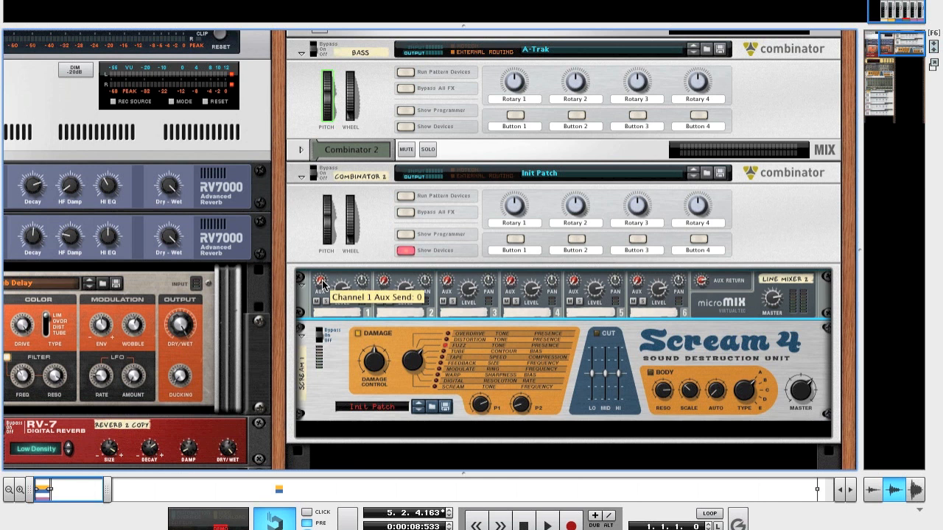
drag(322, 284, 321, 268)
Step: Add a Thor Polysonic Synthesizer inside the Combinator below the Scream 4
scroll(472, 413, down, 1)
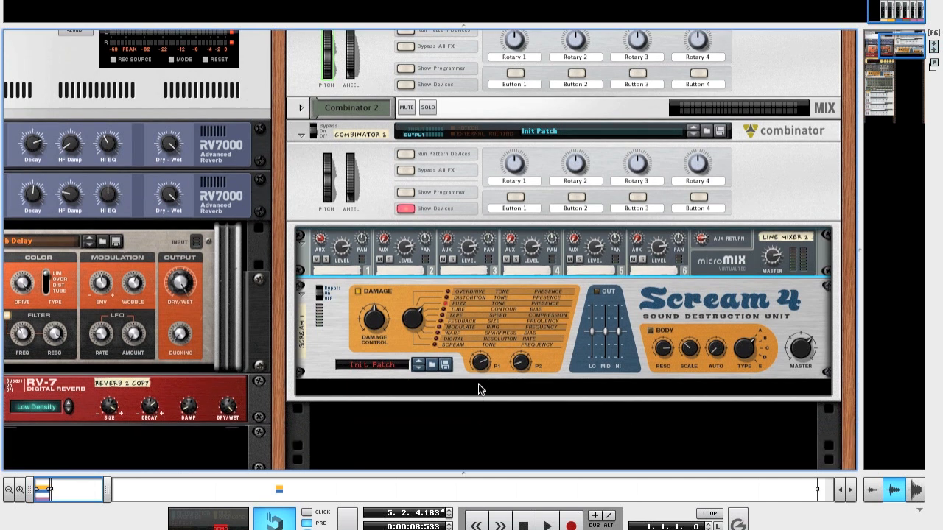
right_click(478, 384)
mouse_move(537, 280)
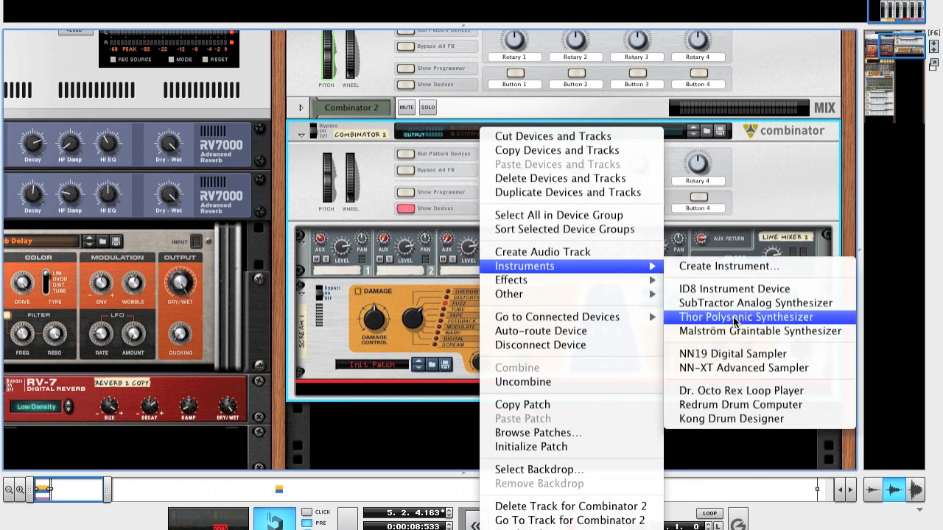
click(734, 318)
Step: Connect Thor's audio outputs 1 and 2 to the line mixer's channel 1 stereo input on the rack's rear
key(Tab)
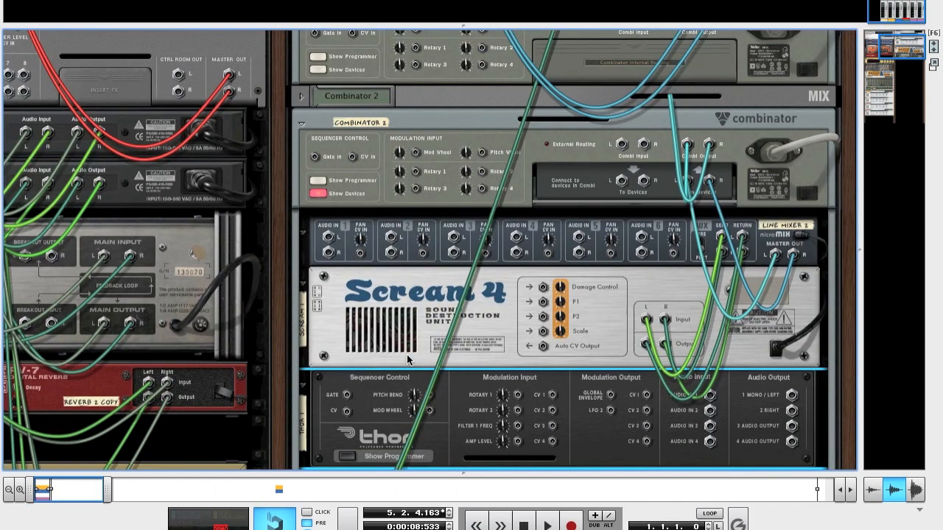
scroll(811, 365, down, 1)
drag(792, 366, 333, 209)
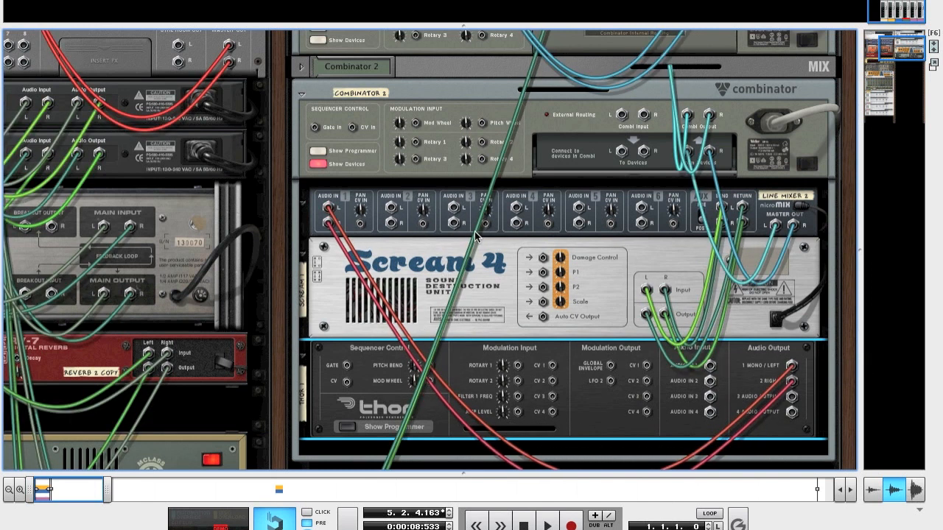
key(Tab)
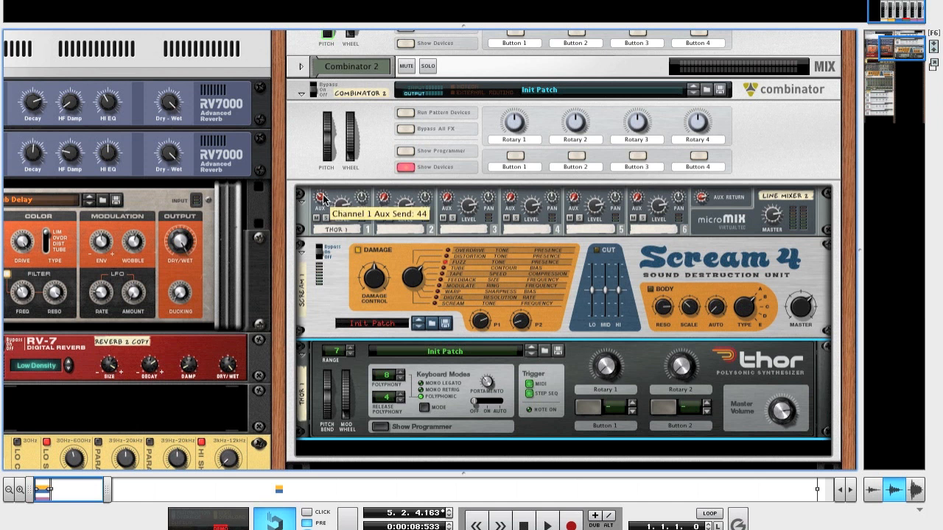
Step: Show Thor's programmer and switch its keyboard mode to Mono Retrig
scroll(329, 314, down, 3)
scroll(330, 315, down, 4)
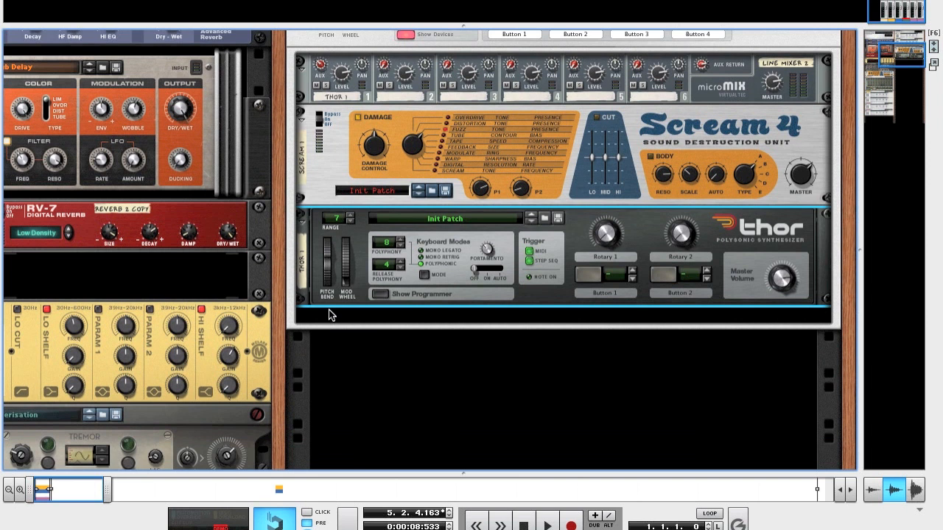
click(379, 294)
scroll(403, 103, up, 3)
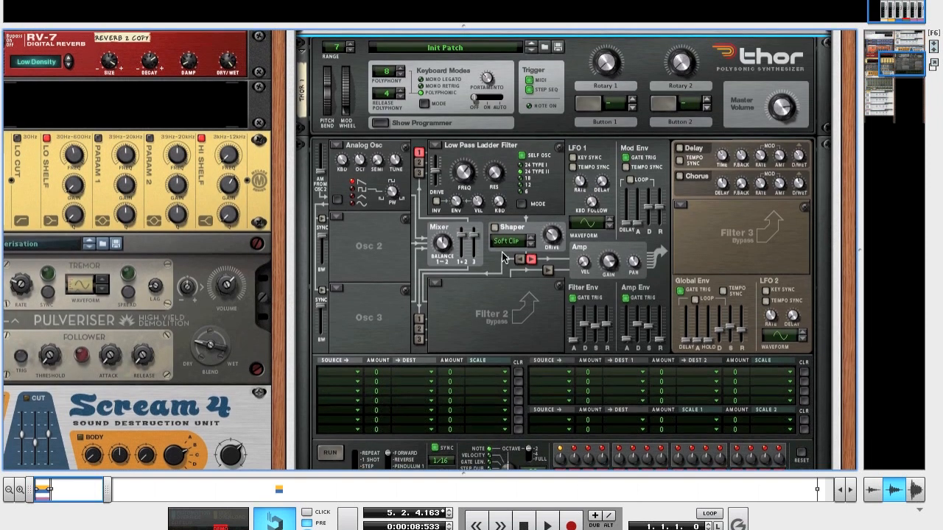
scroll(373, 122, up, 3)
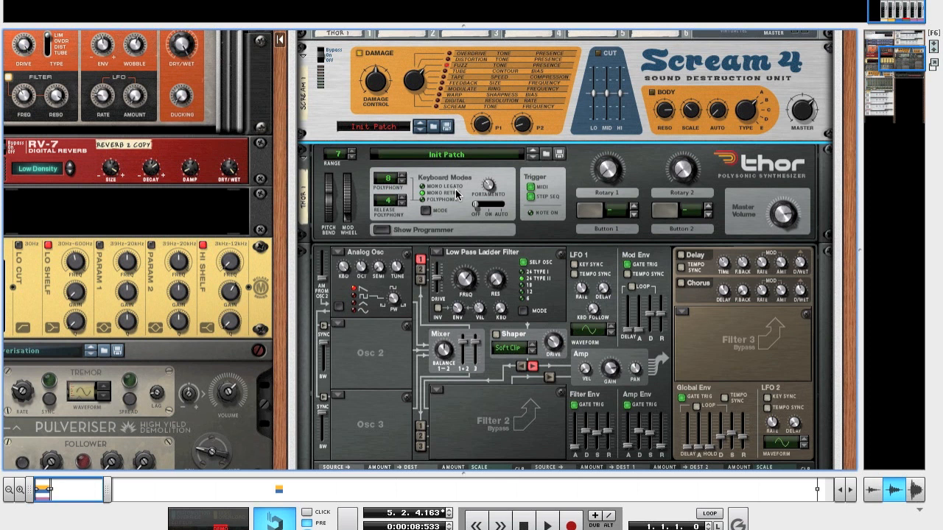
Step: Set Thor's pitch bend range to 21
click(352, 151)
click(352, 151)
click(352, 151)
click(352, 151)
click(351, 151)
click(352, 151)
click(351, 151)
click(352, 151)
click(352, 151)
click(352, 151)
click(352, 151)
click(351, 151)
click(352, 151)
Step: Lower the octave of Thor's Analog Osc in oscillator slot 1
scroll(378, 308, down, 2)
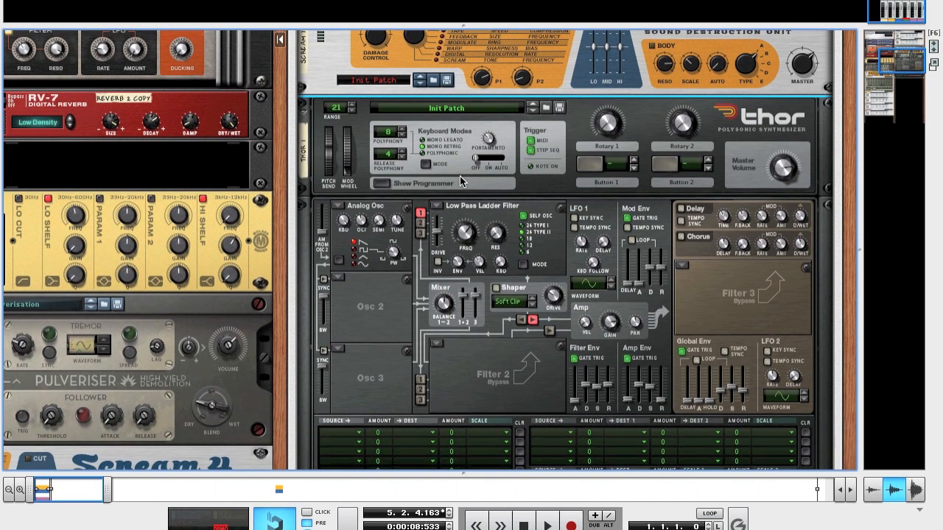
scroll(475, 287, down, 4)
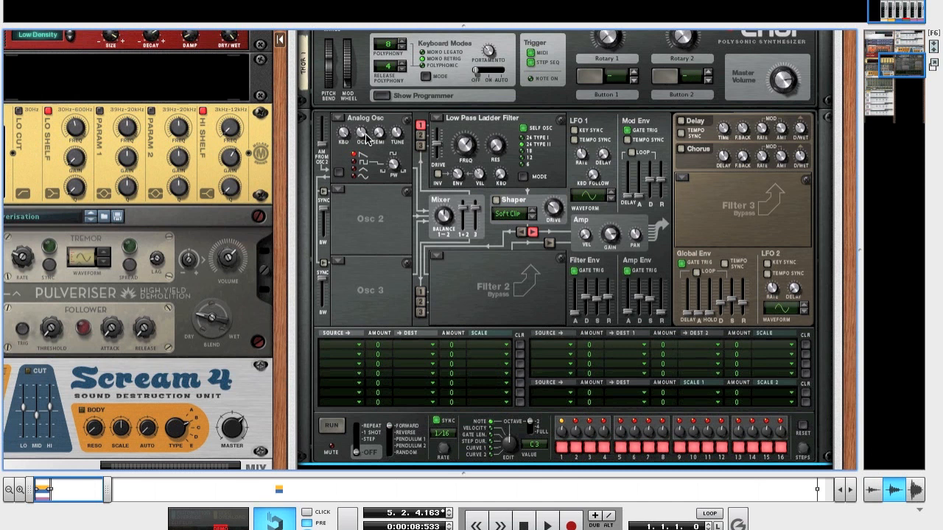
drag(364, 134, 364, 148)
Step: Change Thor's Filter 1 to State Variable in Notch mode and adjust its LP/HP notch balance
click(437, 119)
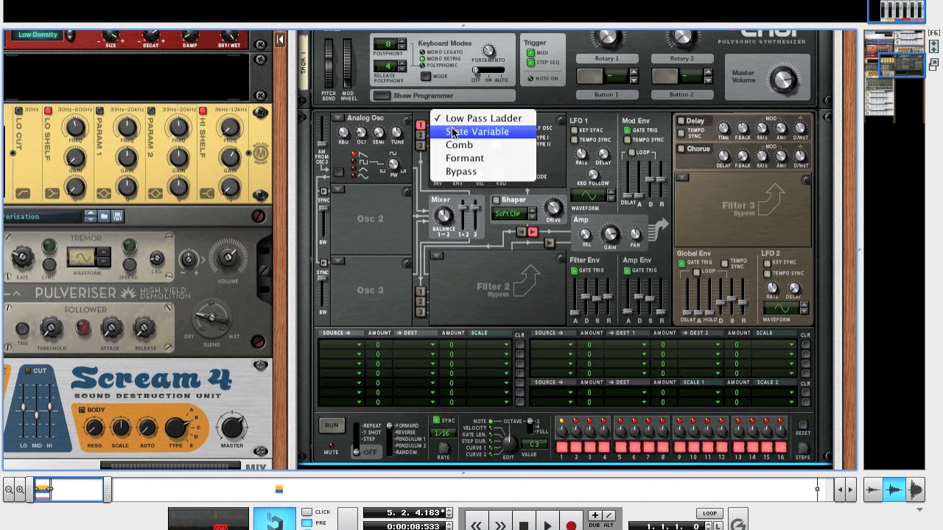
click(453, 131)
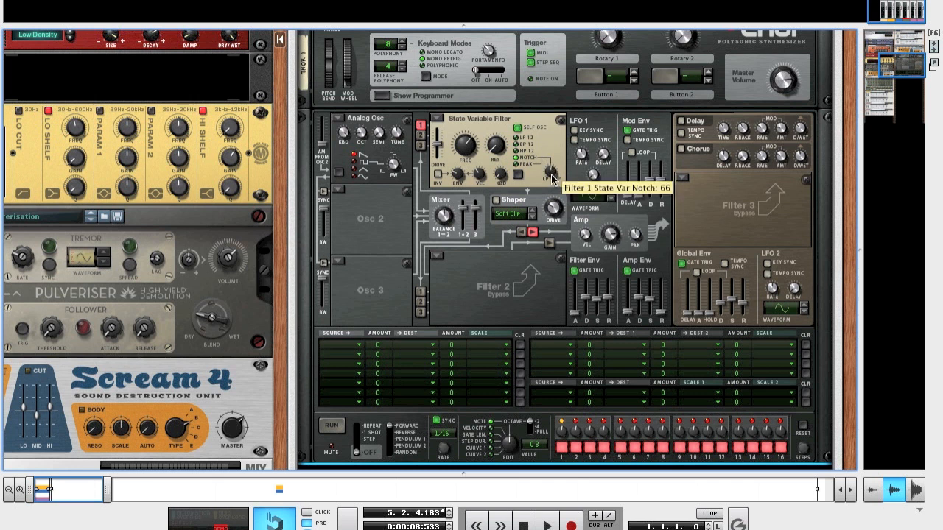
drag(552, 175, 551, 177)
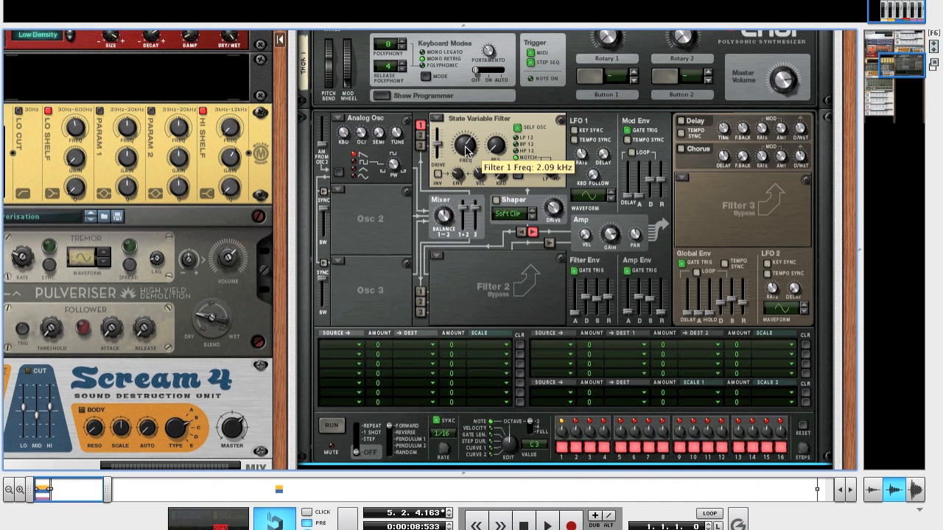
Step: Raise the State Variable filter's resonance and adjust its envelope amount
drag(497, 147, 491, 130)
drag(489, 123, 486, 109)
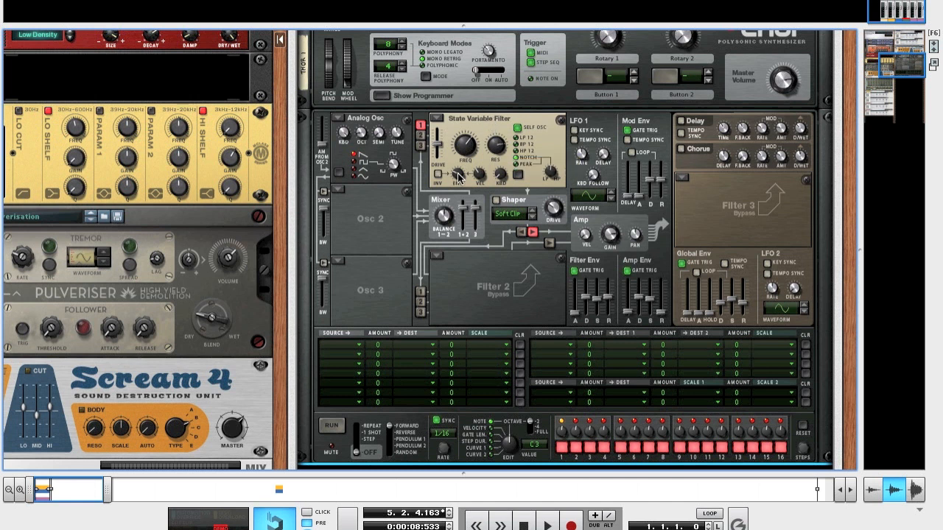
mouse_move(458, 174)
drag(458, 174, 469, 204)
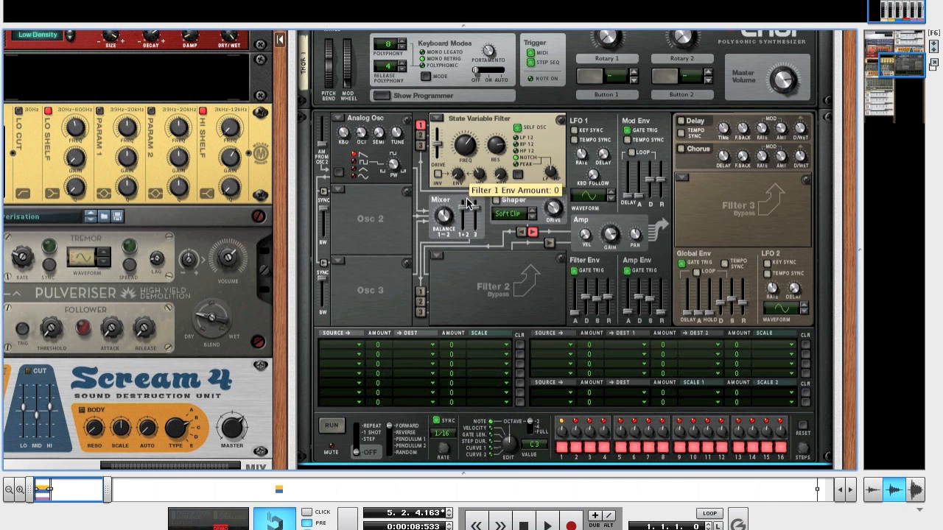
Step: Enable Thor's Shaper with the Hard Clip mode
click(531, 213)
click(540, 229)
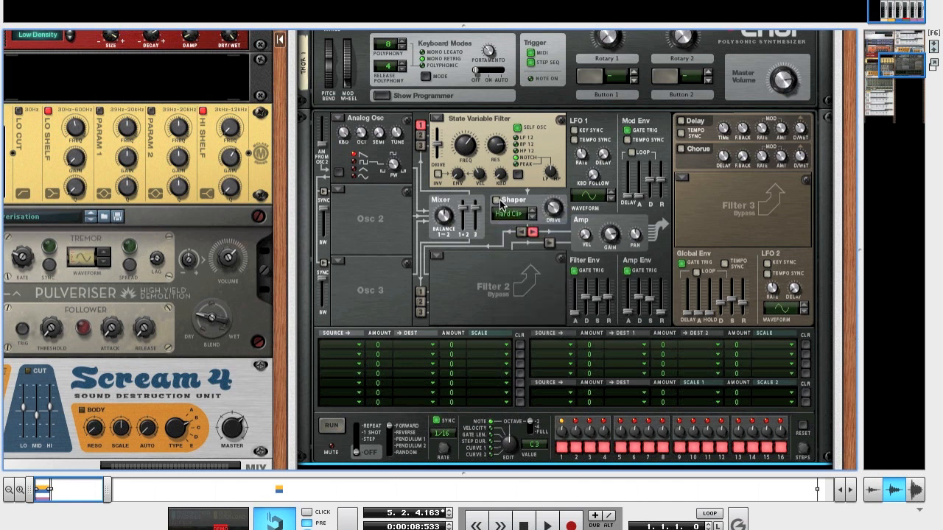
Step: Shape Thor's amp envelope with a shorter decay, full sustain and an adjusted release
scroll(558, 208, up, 8)
scroll(652, 285, down, 1)
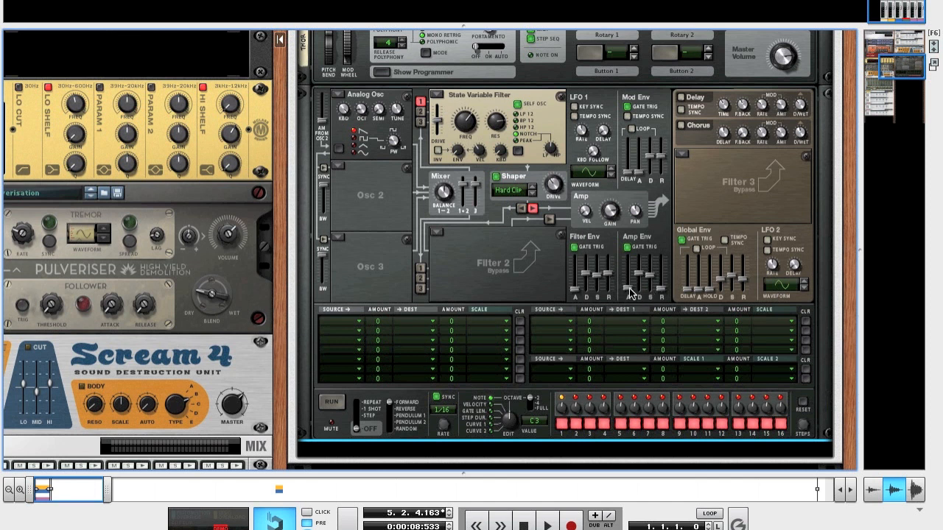
mouse_move(630, 307)
mouse_move(640, 279)
mouse_down()
mouse_move(640, 294)
mouse_move(640, 281)
mouse_up()
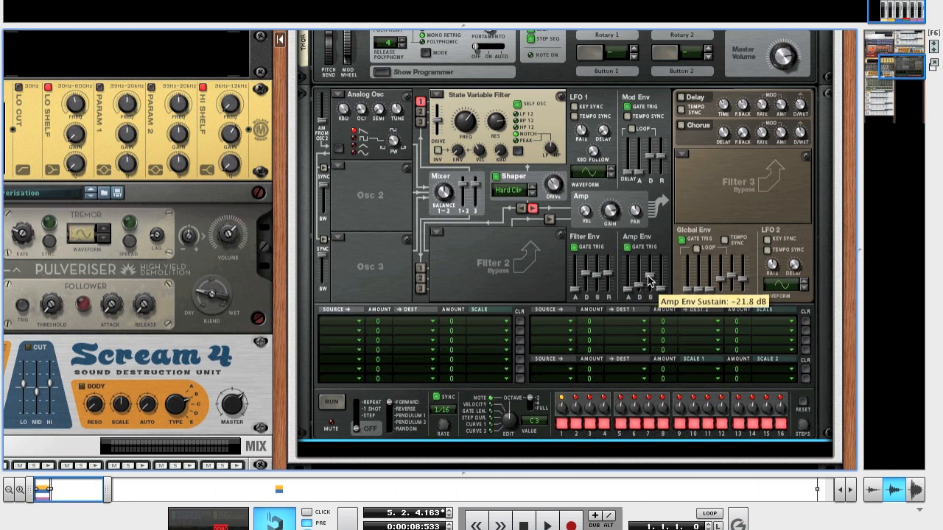
drag(648, 280, 649, 246)
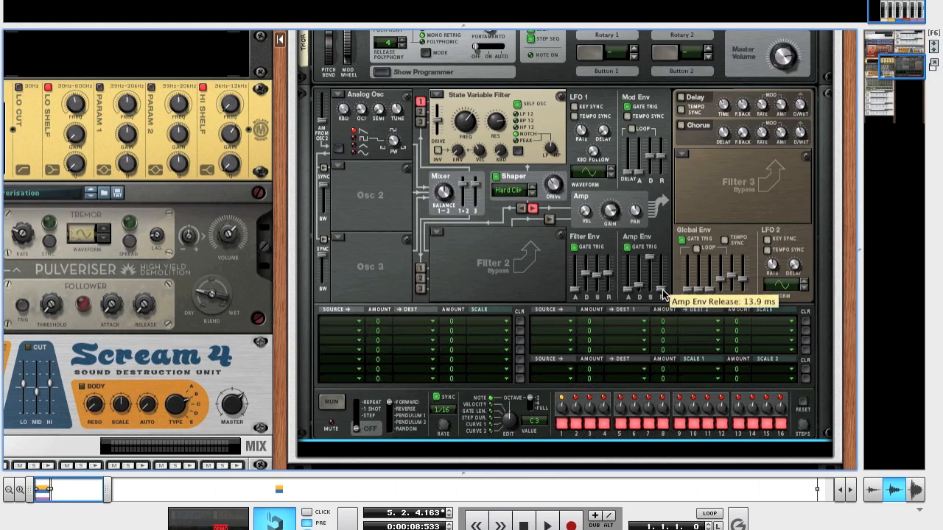
drag(662, 291, 664, 290)
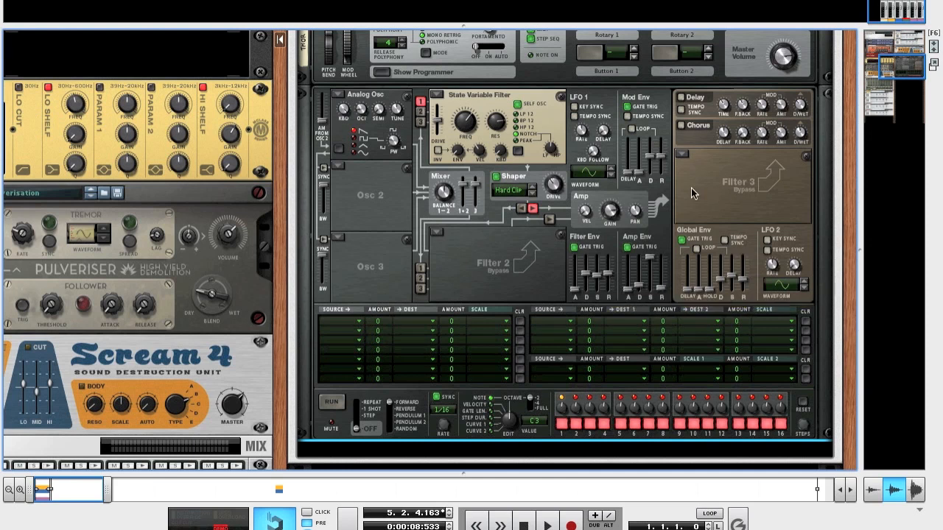
Step: Play a few test notes on the on-screen piano keys to hear the Thor patch, and close the keyboard window
scroll(670, 240, up, 5)
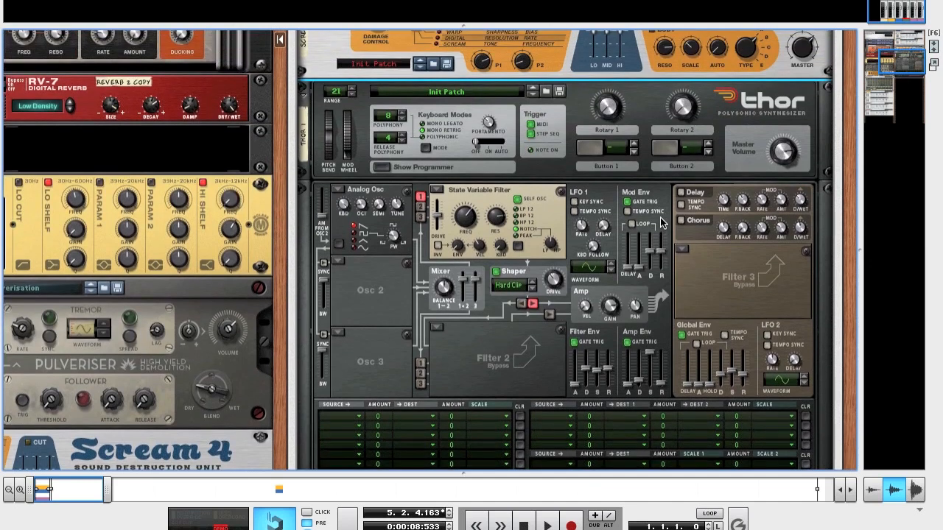
key(F4)
key(t)
key(t)
key(u)
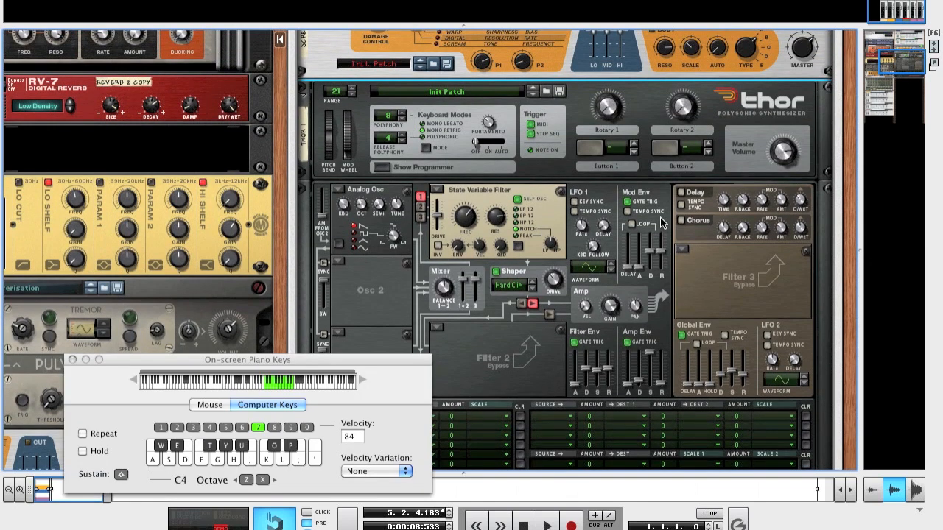
click(72, 361)
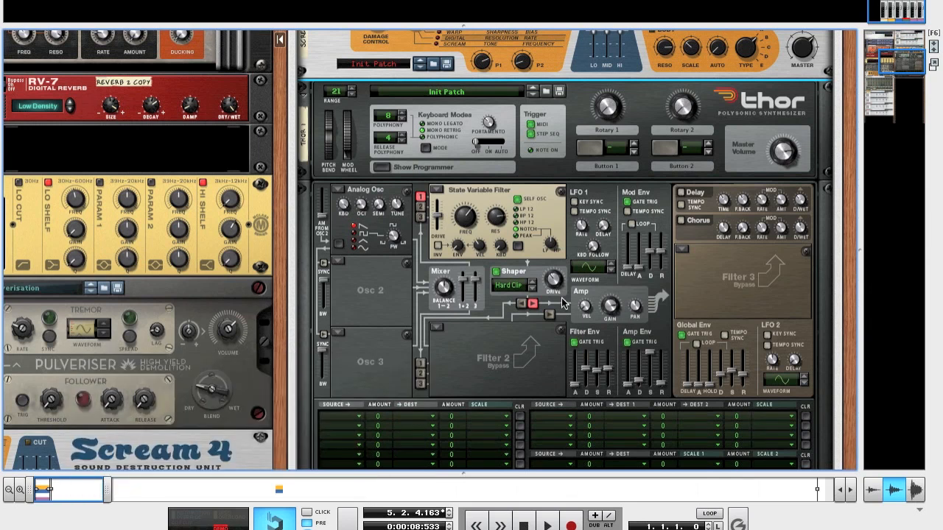
Step: Collapse Thor's programmer and add a BV512 Digital Vocoder directly below Thor in the Combinator
scroll(565, 303, down, 3)
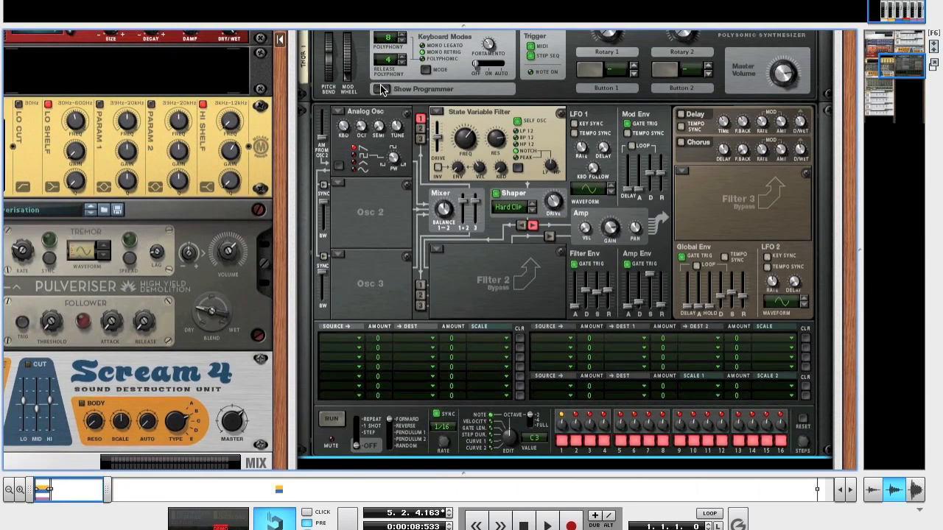
click(381, 89)
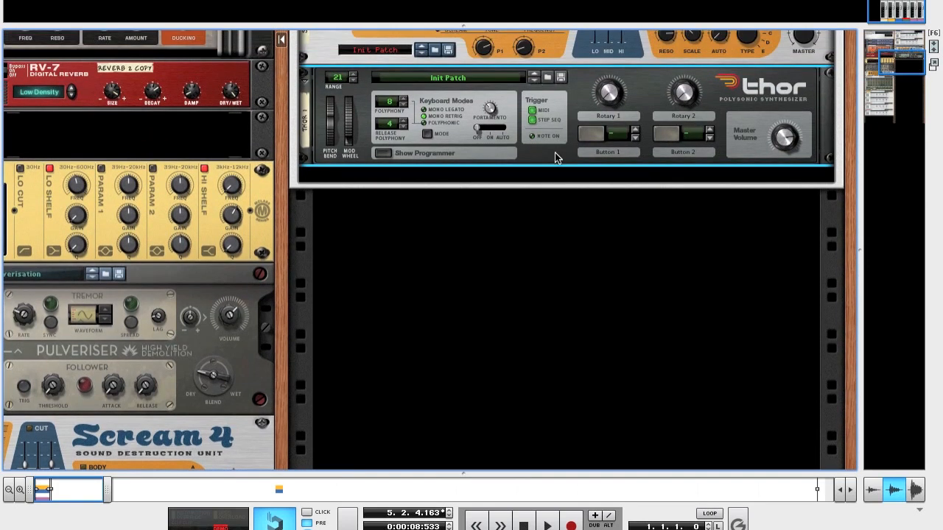
right_click(555, 156)
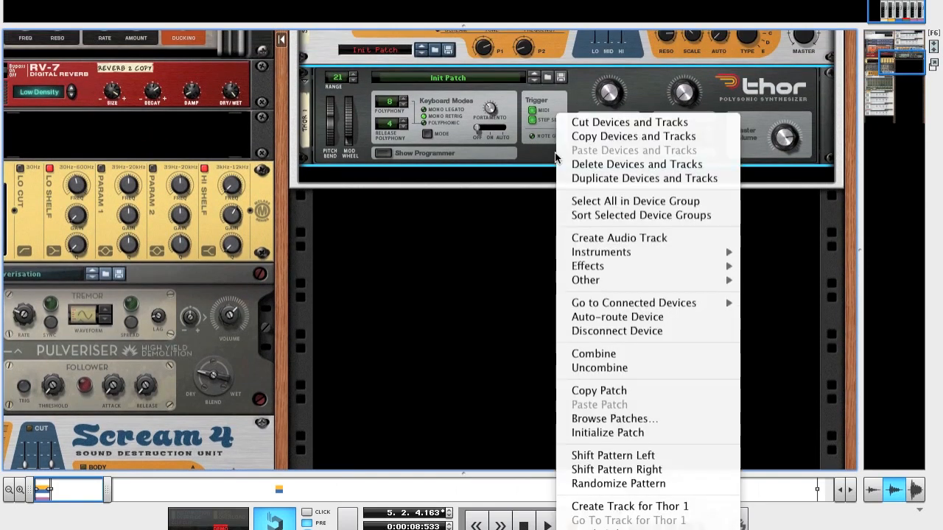
mouse_move(665, 270)
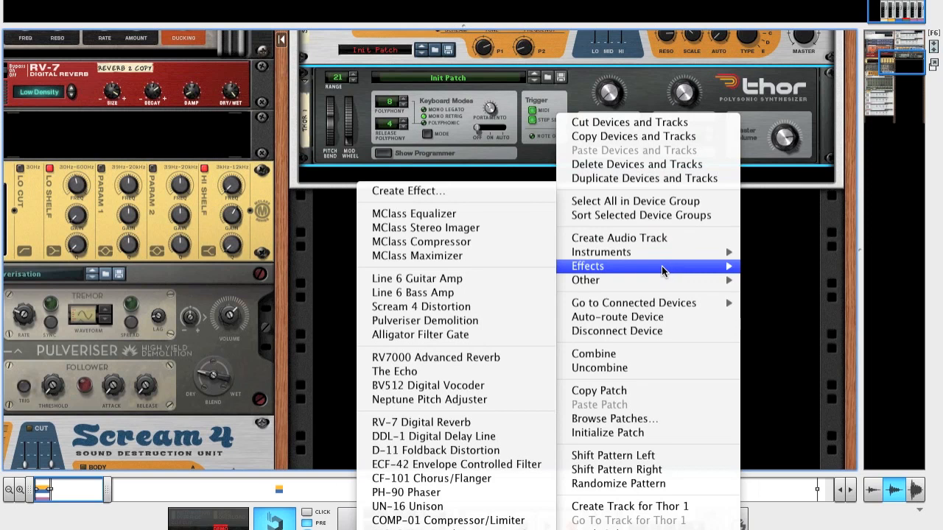
click(496, 386)
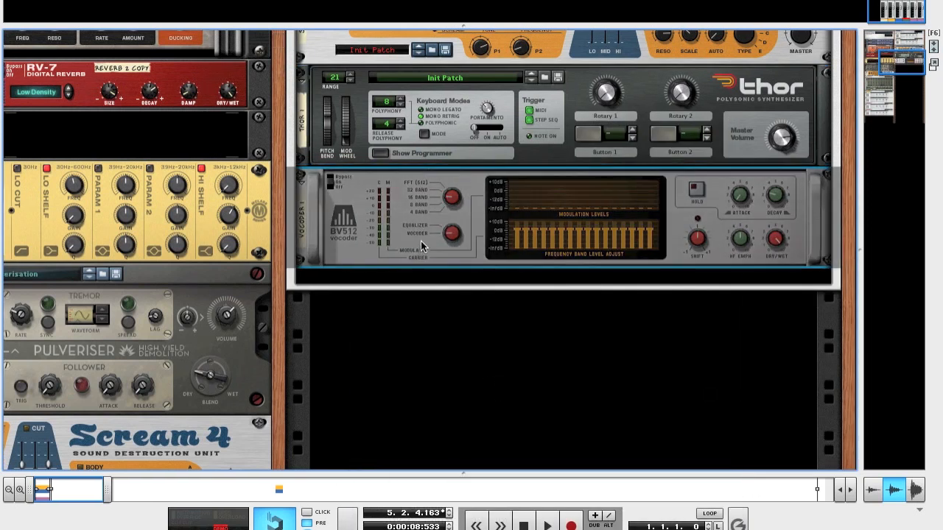
Step: Set the new BV512 vocoder to 8 bands and adjust its shift
drag(455, 199, 455, 206)
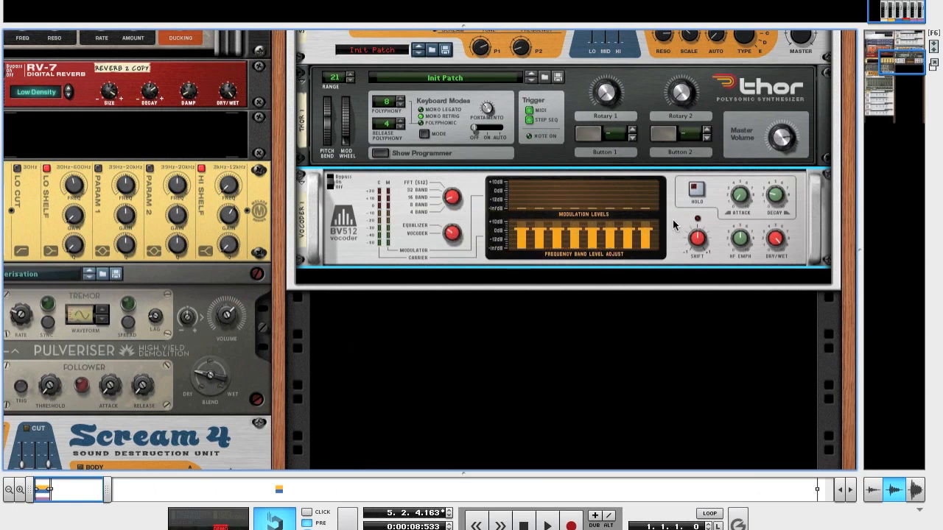
drag(698, 245, 698, 236)
Step: Examine the vocoder band levels and device list inside the Bass Combinator, and hide its devices again
scroll(609, 238, up, 5)
scroll(609, 234, up, 8)
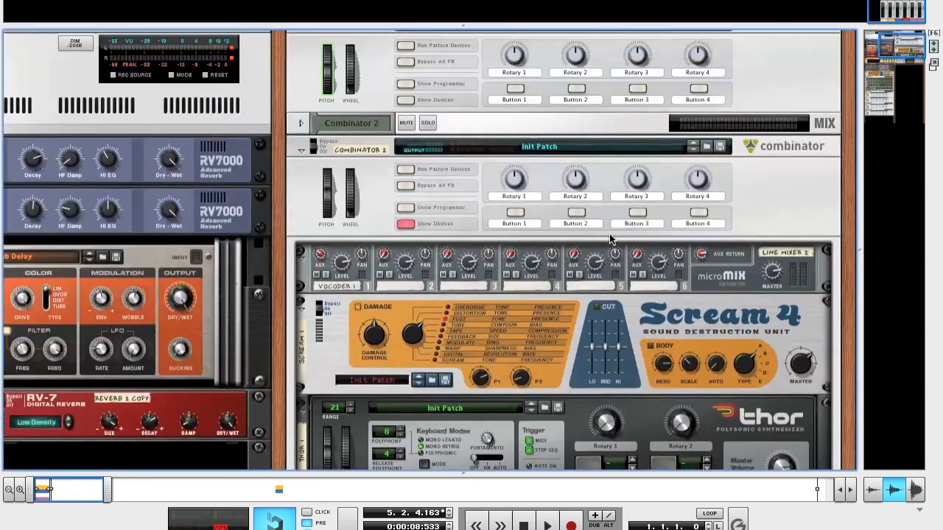
click(407, 128)
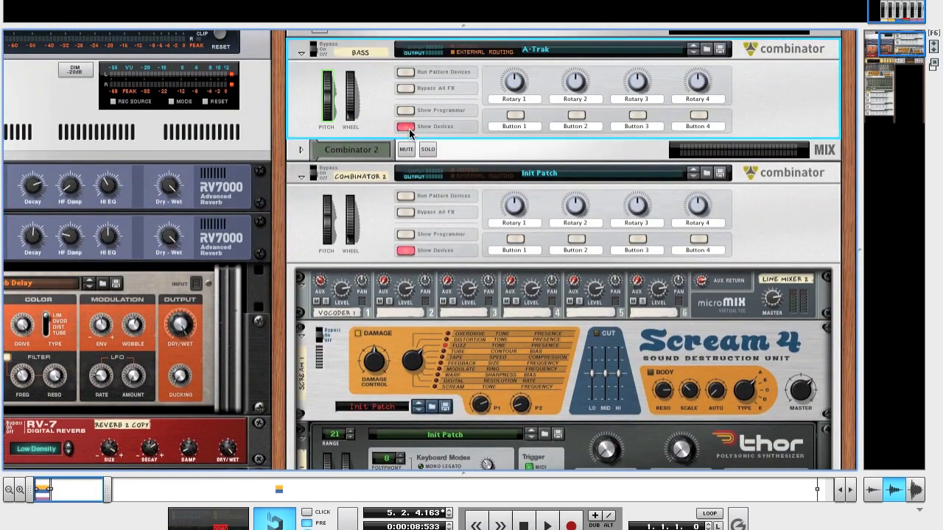
scroll(667, 353, down, 12)
scroll(666, 357, down, 10)
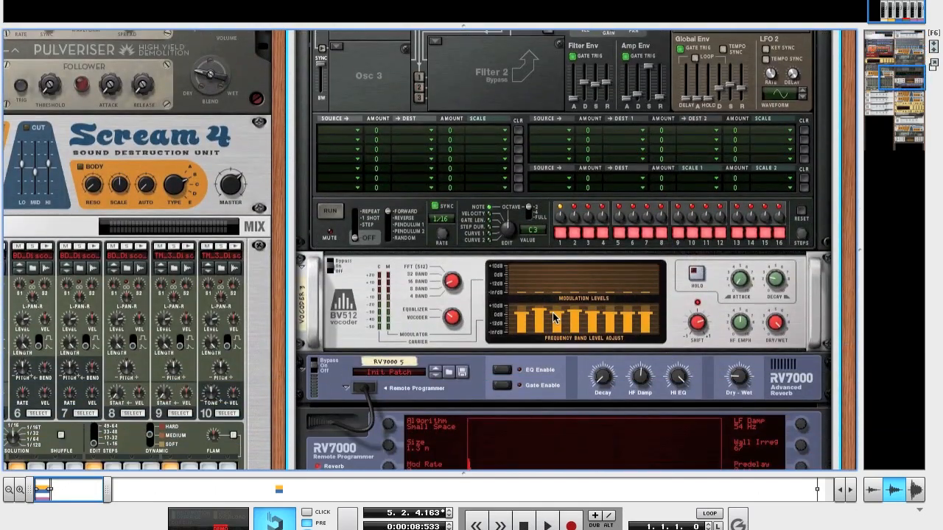
mouse_move(554, 317)
mouse_down()
mouse_move(527, 328)
mouse_move(632, 325)
mouse_up()
scroll(516, 310, up, 5)
scroll(518, 313, up, 6)
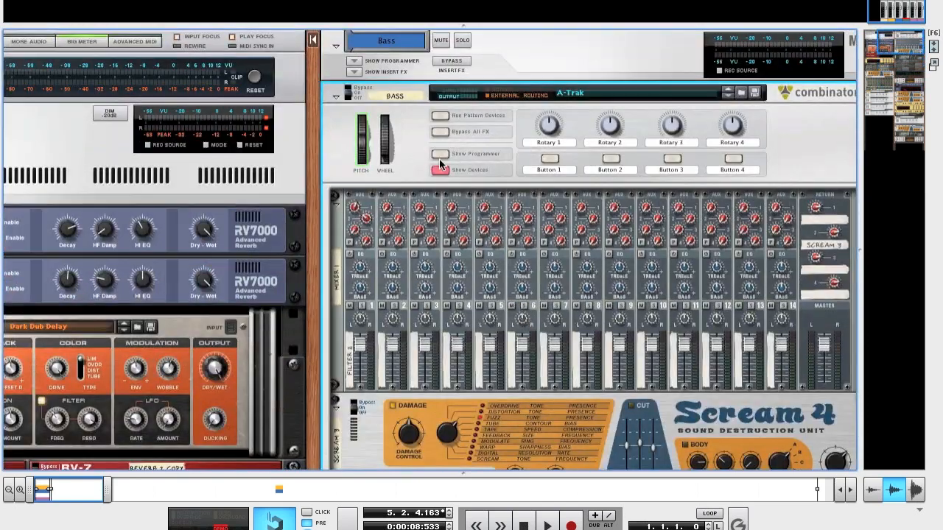
click(439, 159)
click(406, 119)
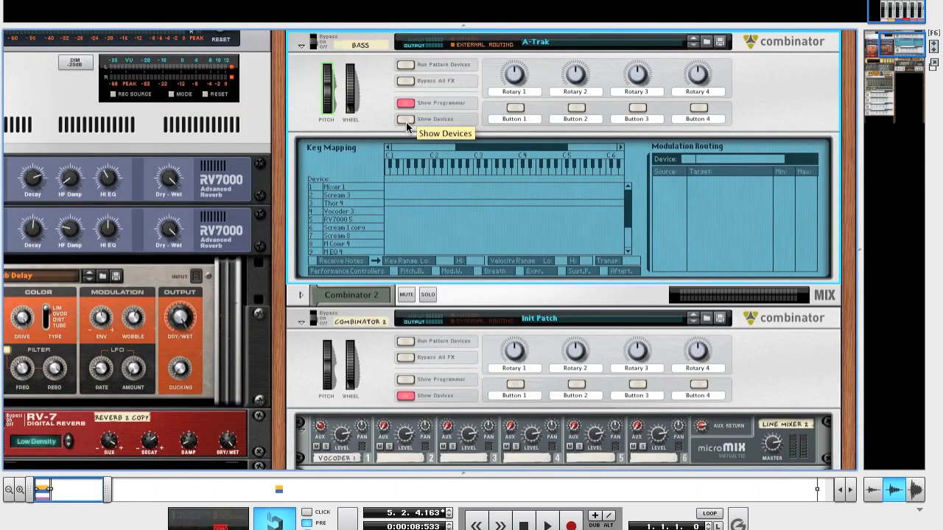
Step: Add an RV7000 Advanced Reverb directly below the BV512 vocoder in the new Combinator
scroll(474, 228, down, 6)
scroll(475, 229, down, 5)
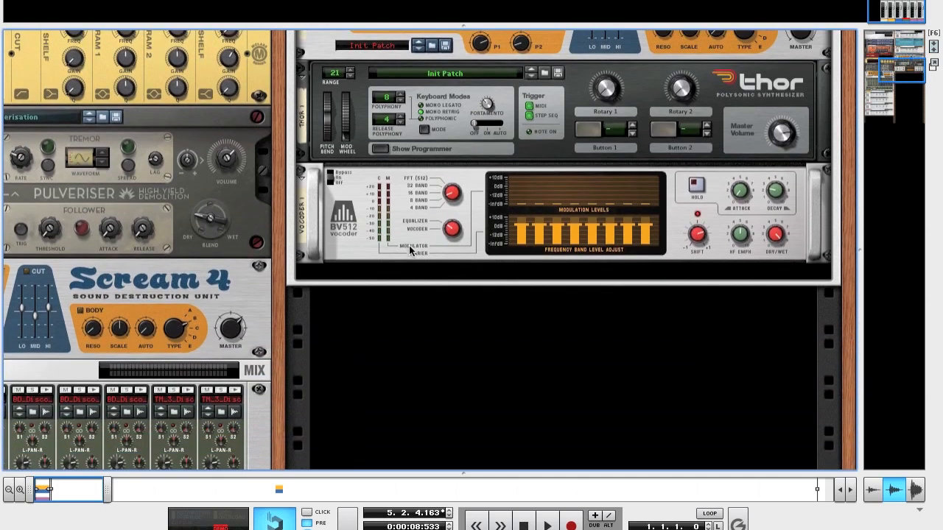
right_click(409, 245)
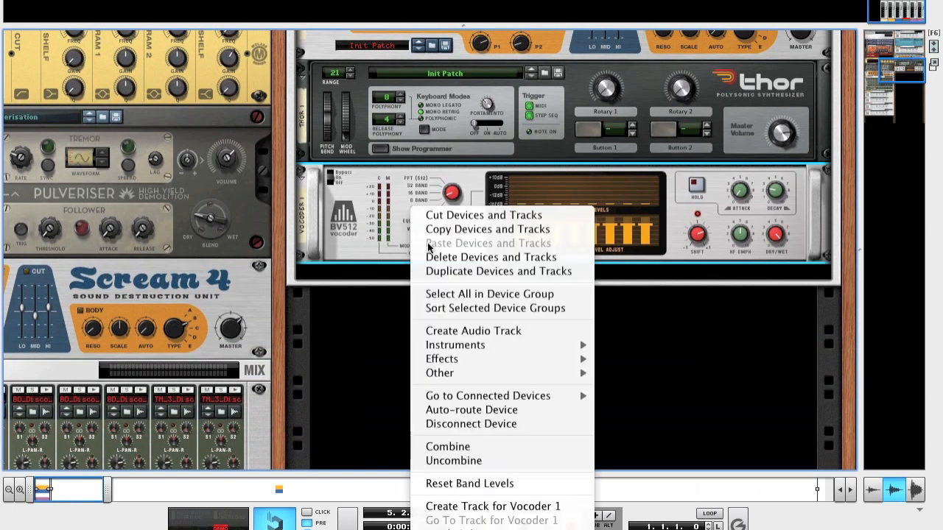
mouse_move(496, 366)
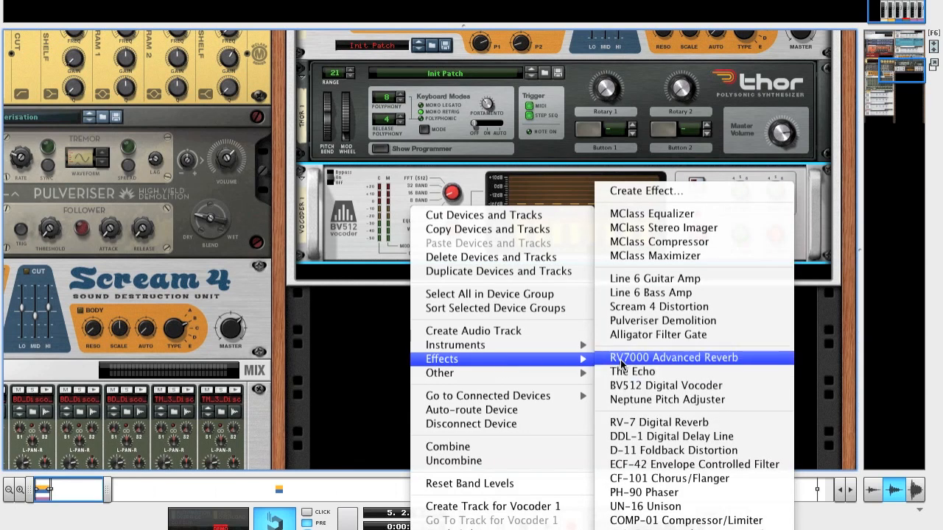
click(597, 358)
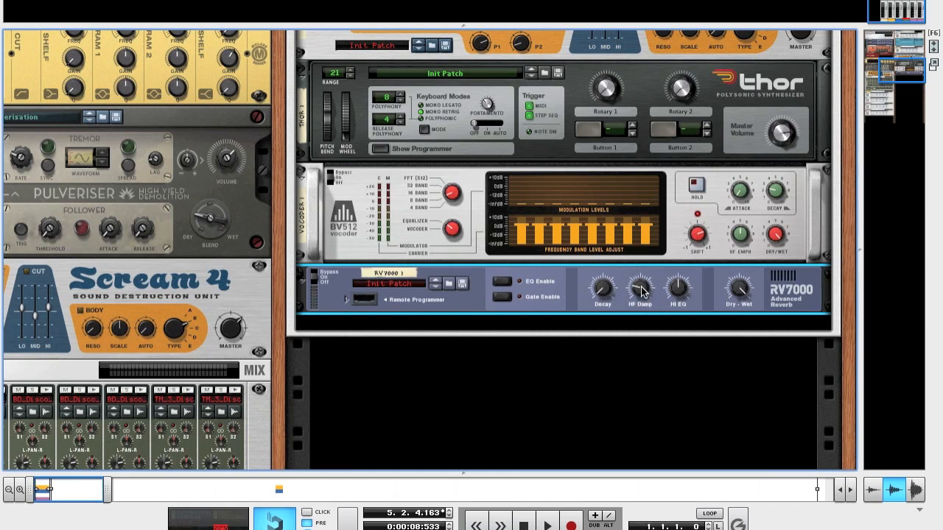
Step: Set the RV7000's HF Damp to 67, raise its Hi EQ and lower its dry/wet mix
mouse_move(641, 291)
scroll(641, 290, up, 8)
drag(641, 263, 641, 272)
mouse_move(641, 281)
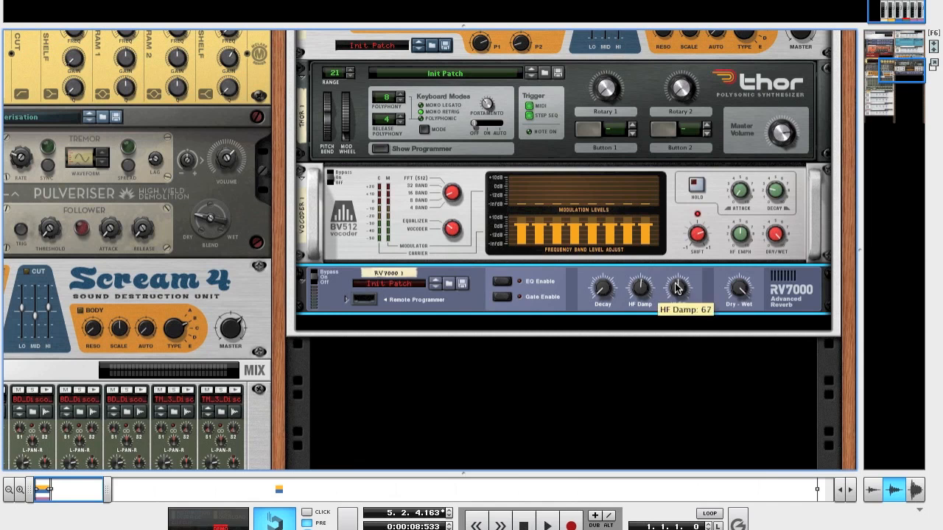
mouse_move(679, 288)
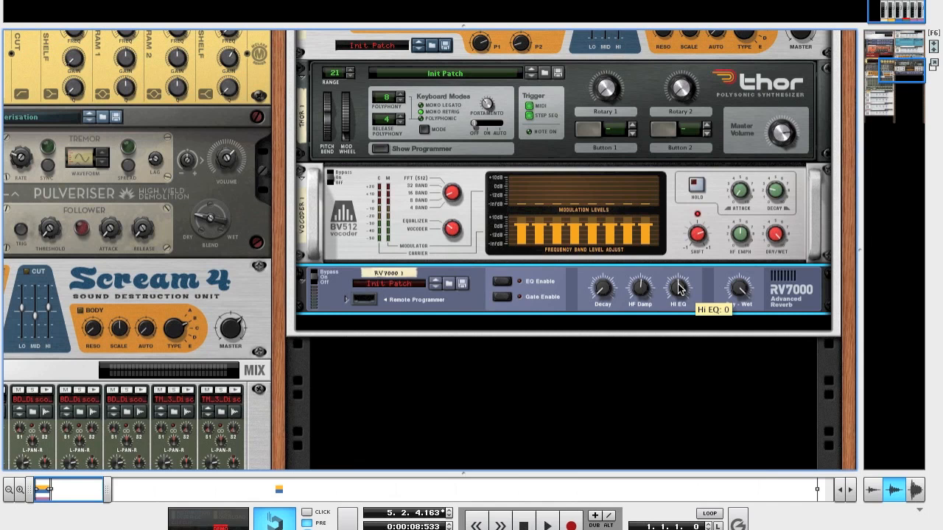
drag(680, 274, 683, 273)
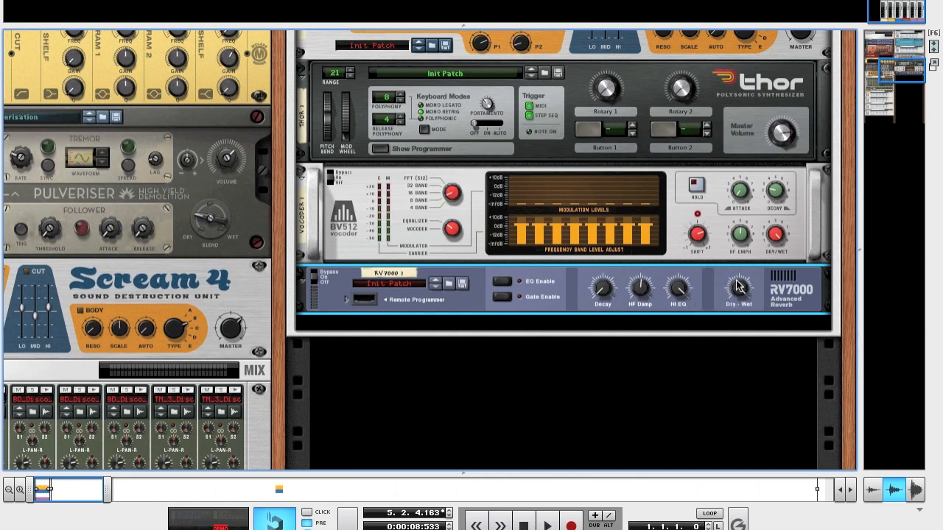
mouse_move(741, 287)
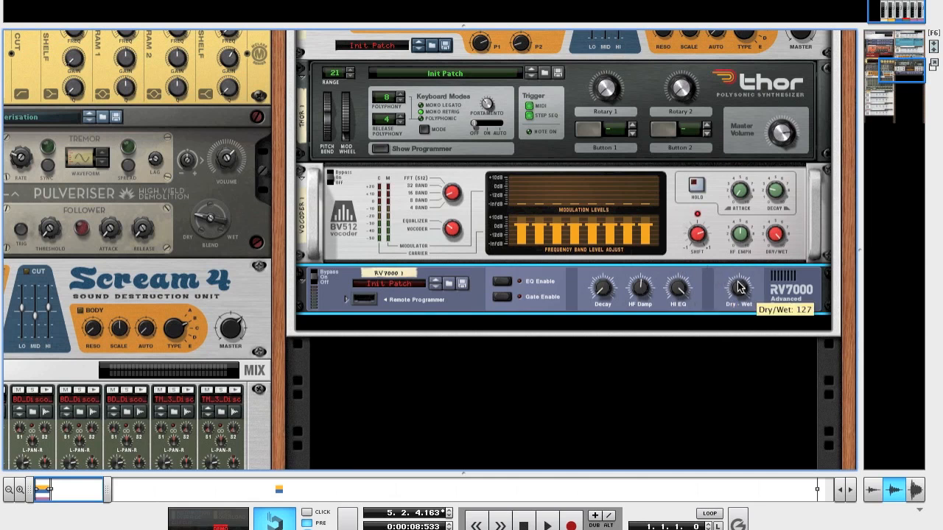
drag(740, 288, 743, 319)
Step: In the RV7000's remote programmer, choose the Small Space algorithm and lower its size, mod rate and wall irregularity, and collapse the programmer
click(346, 300)
scroll(442, 295, down, 3)
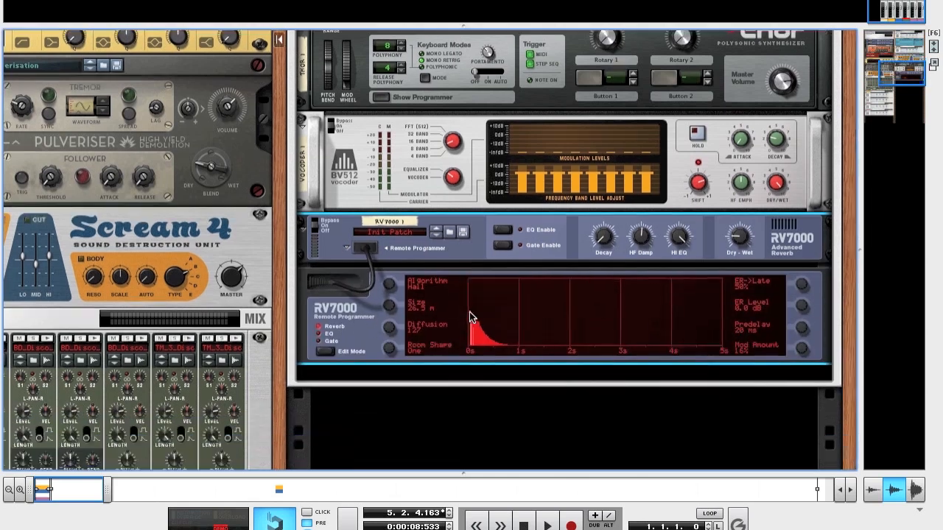
drag(390, 258, 393, 298)
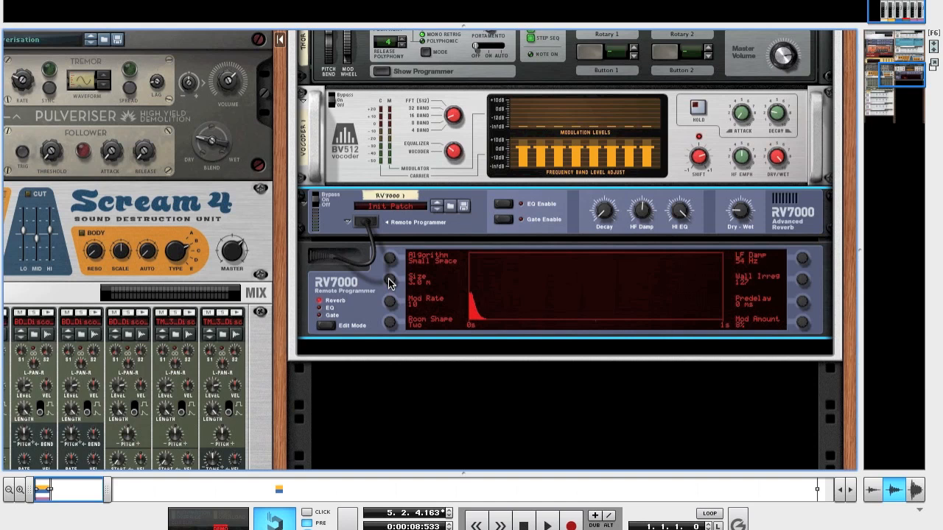
drag(388, 277, 389, 292)
drag(389, 306, 390, 318)
drag(803, 287, 797, 378)
click(347, 222)
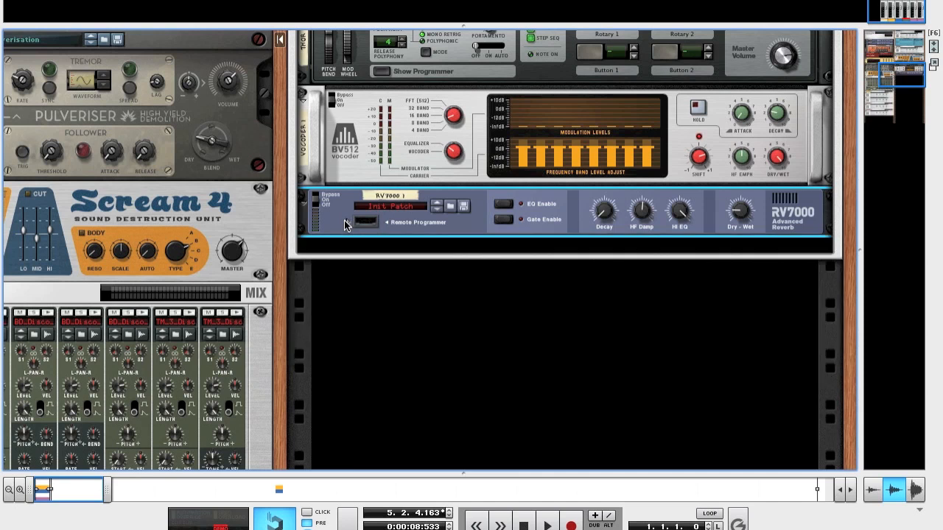
Step: Add a Scream 4 Distortion below the RV7000 reverb and adjust its P1 and P2 parameters
right_click(335, 226)
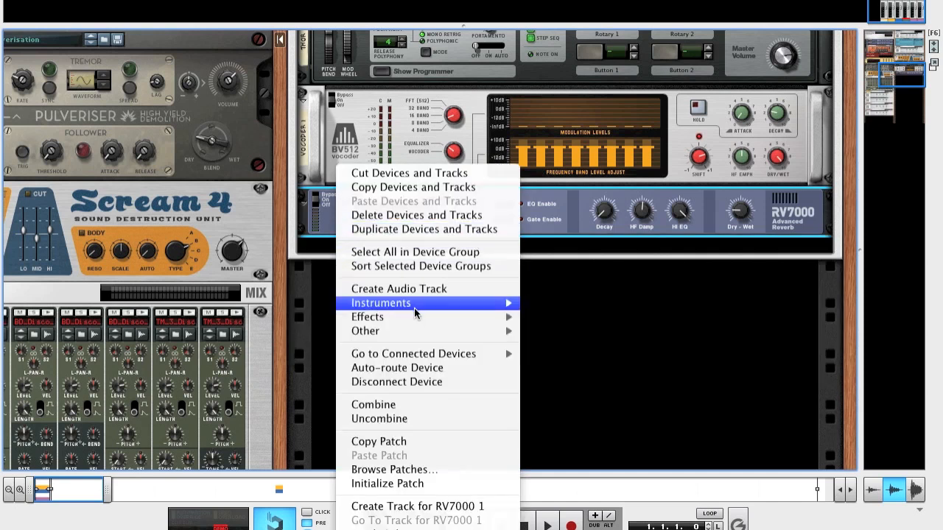
mouse_move(417, 322)
click(584, 307)
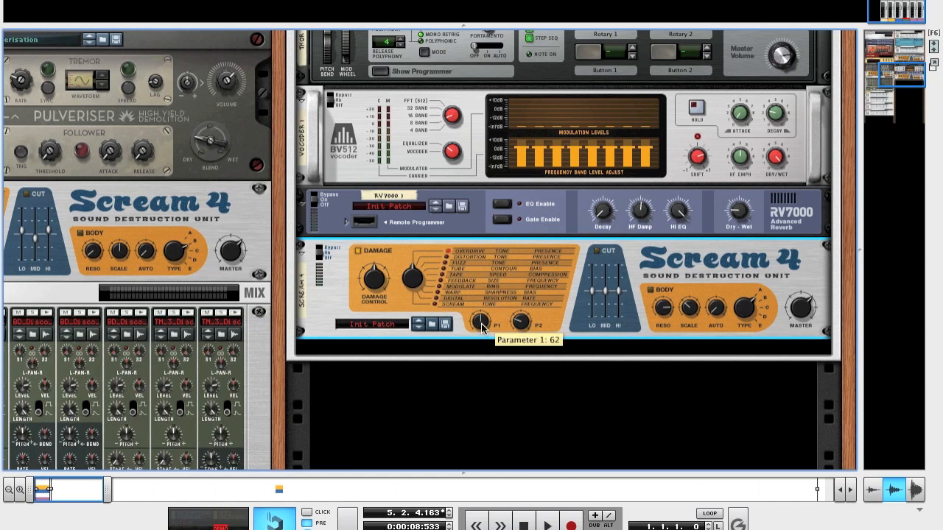
drag(483, 328, 477, 291)
drag(520, 324, 521, 300)
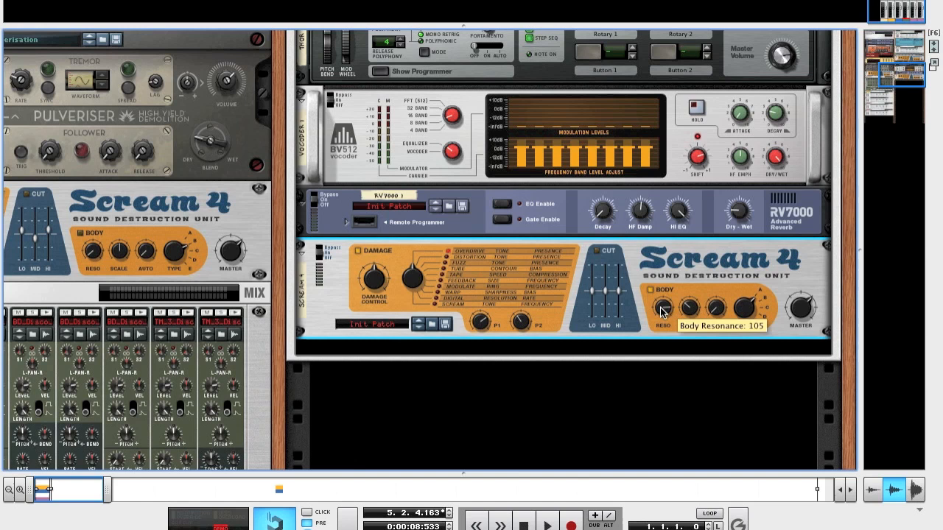
Step: Adjust the new Scream 4's body resonance, scale and auto amounts and its master level
drag(660, 312, 660, 331)
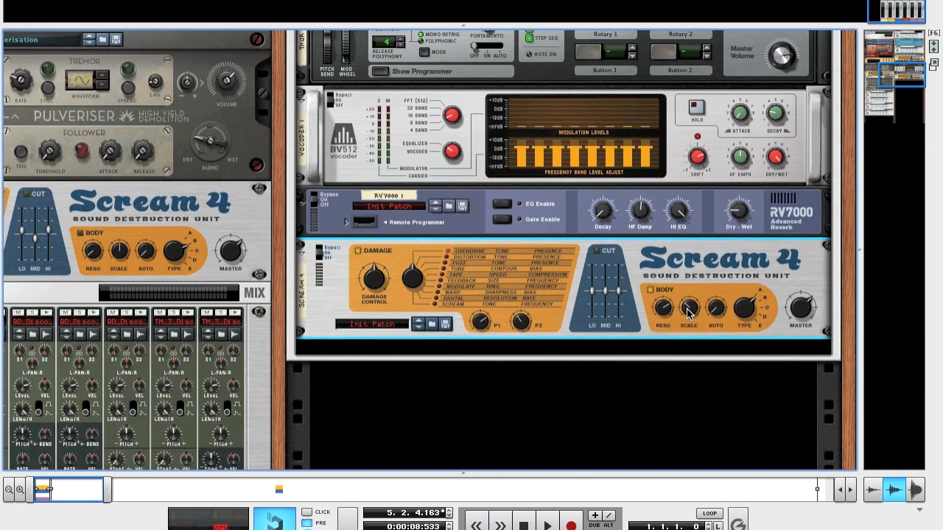
drag(689, 313, 689, 321)
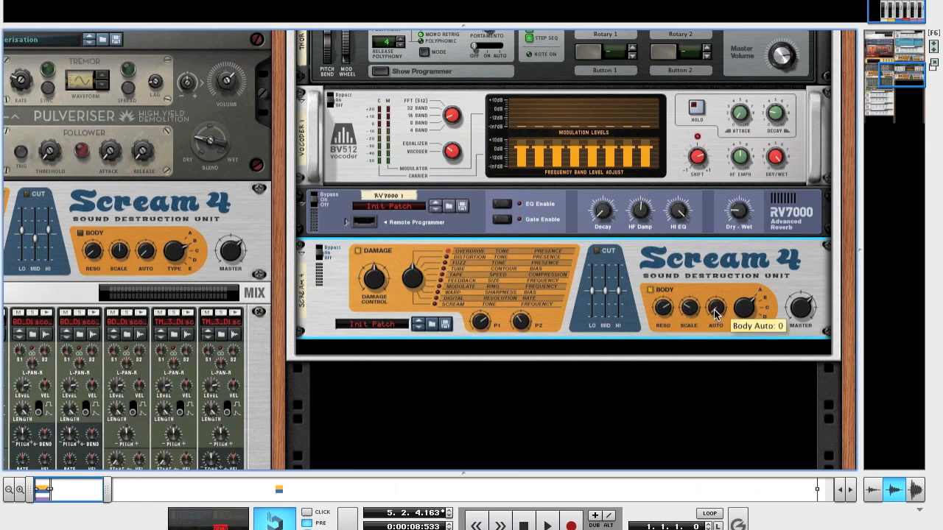
drag(715, 313, 715, 312)
drag(714, 309, 716, 304)
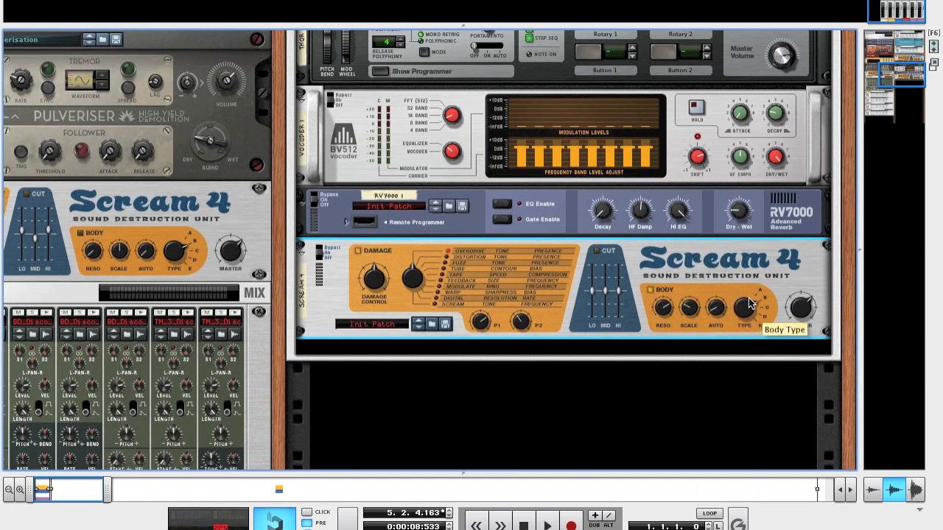
mouse_move(801, 313)
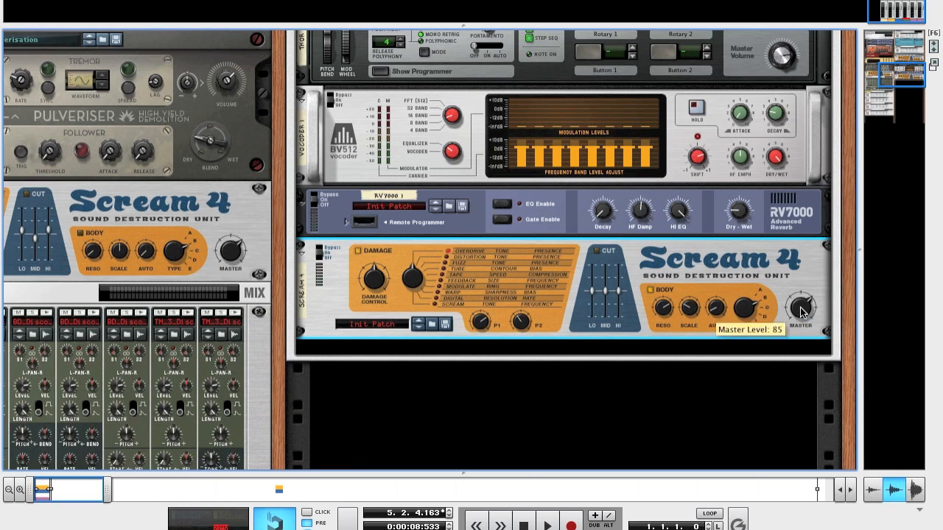
drag(801, 309, 802, 291)
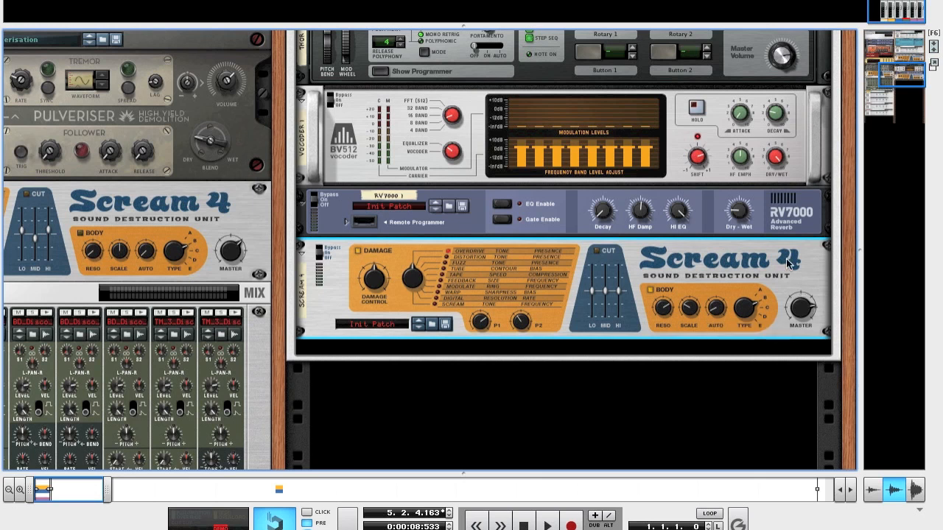
Step: Add another Scream 4 Distortion below the existing one and set its damage type to Tape
right_click(787, 264)
mouse_move(718, 322)
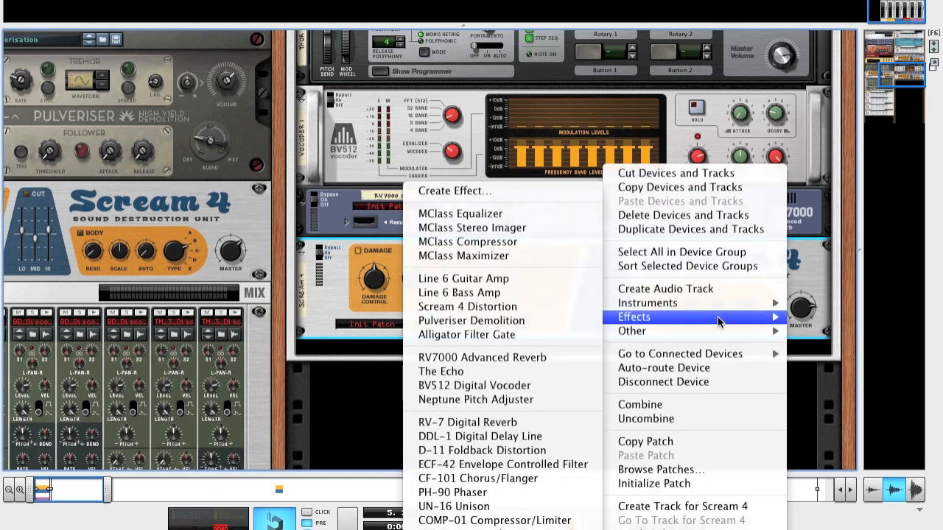
click(512, 308)
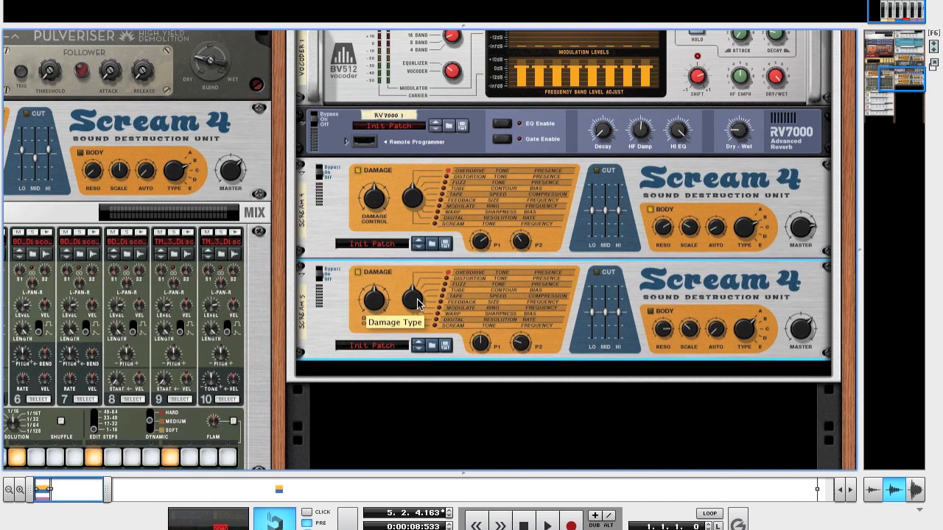
drag(414, 282, 413, 278)
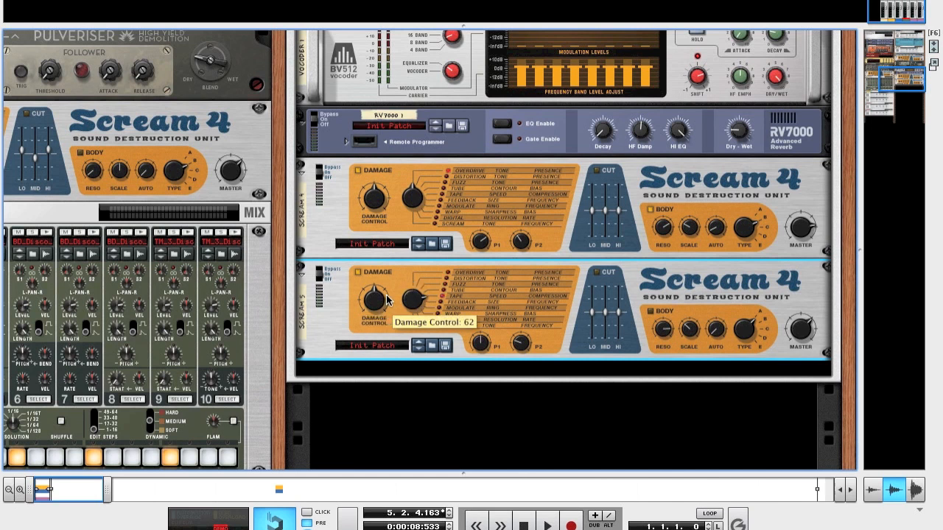
Step: Raise the P1 and P2 parameters on the newly added Scream 4
scroll(521, 322, down, 1)
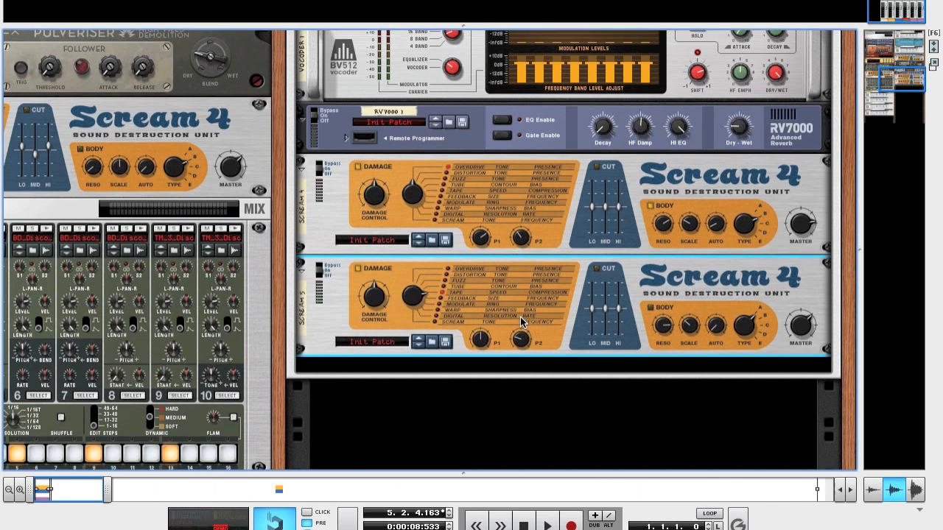
mouse_move(482, 347)
drag(480, 340, 479, 324)
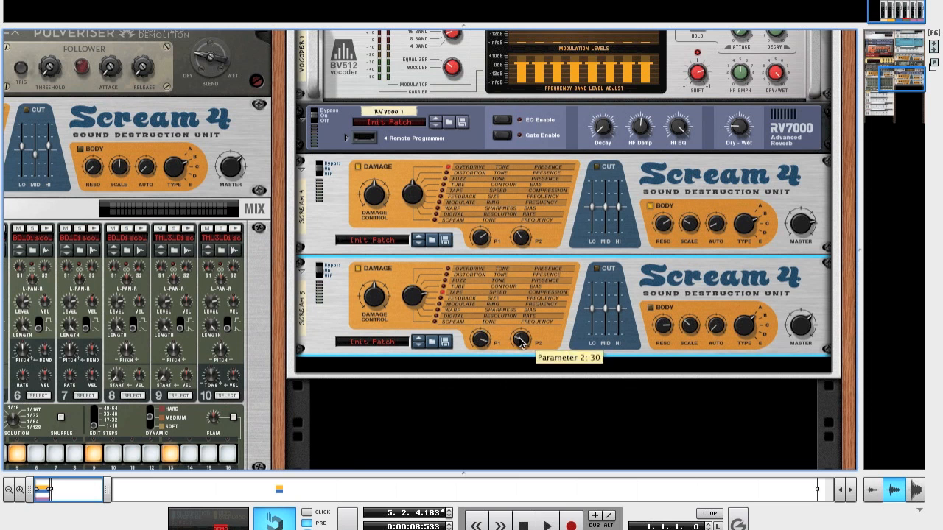
drag(520, 341, 520, 316)
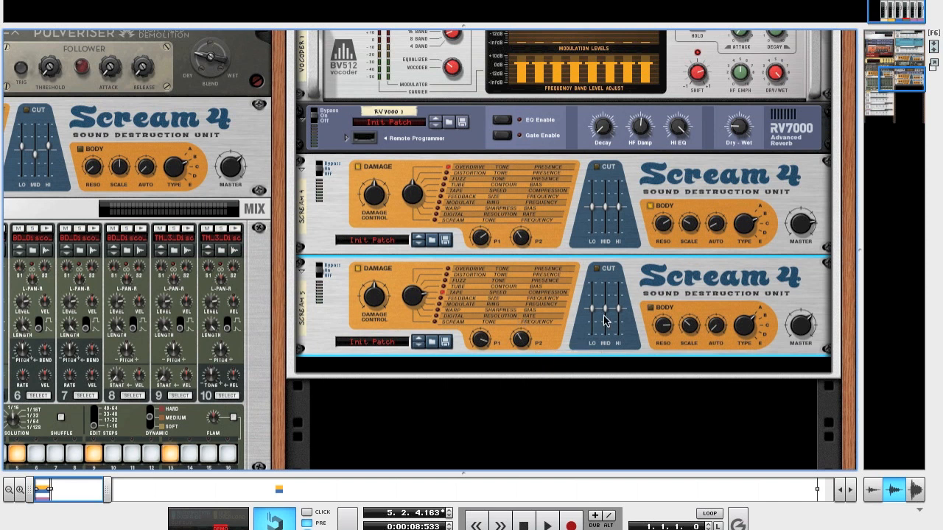
Step: Add an MClass Compressor below the second Scream 4
scroll(597, 321, down, 1)
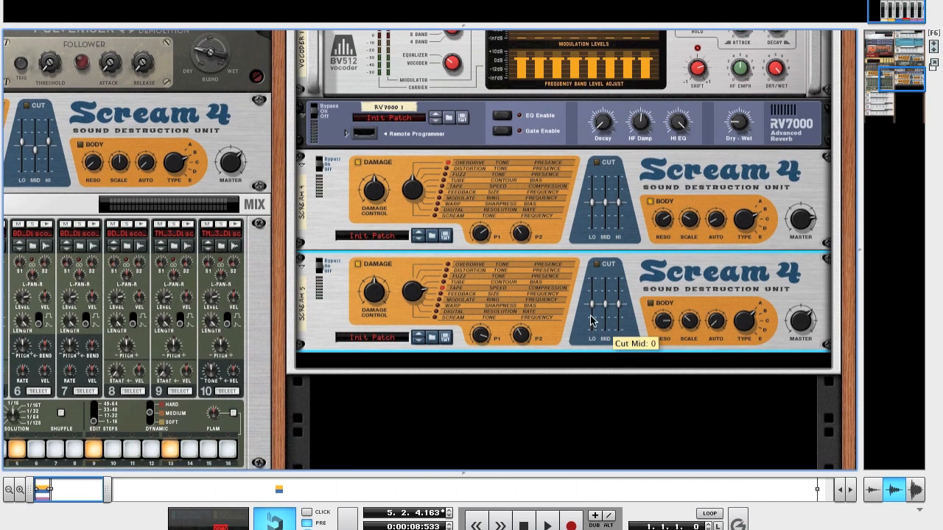
right_click(305, 329)
mouse_move(348, 324)
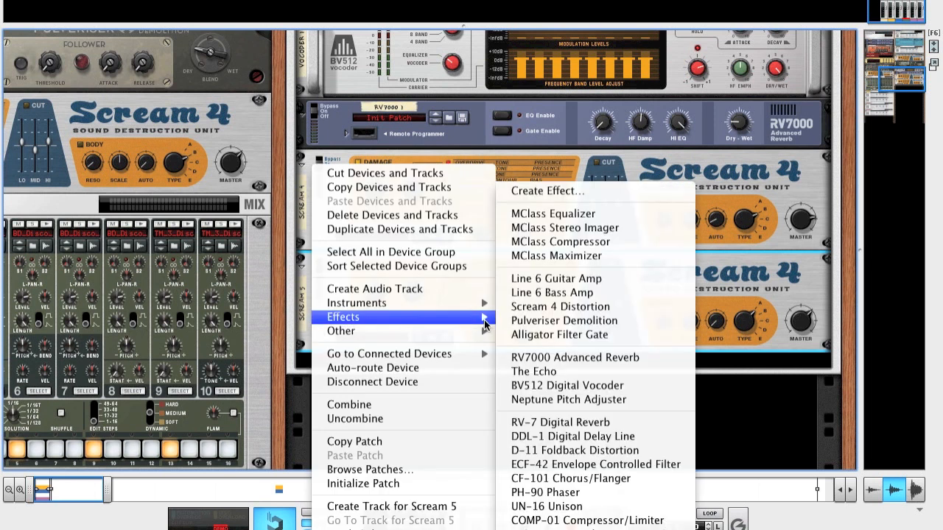
click(553, 242)
scroll(564, 345, down, 3)
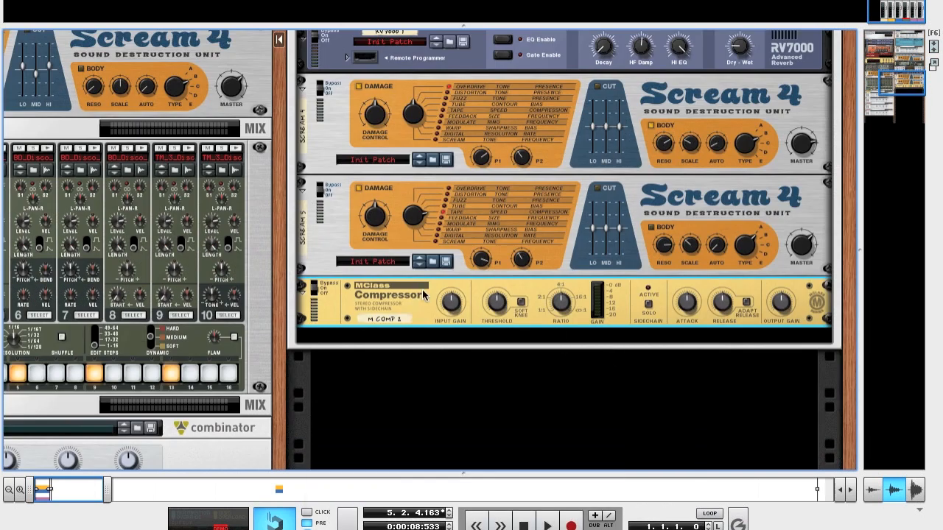
Step: Raise the compressor's input gain, lower its threshold and enable the soft knee
drag(455, 312, 452, 277)
mouse_move(497, 310)
drag(496, 310, 496, 331)
mouse_move(563, 300)
mouse_move(693, 305)
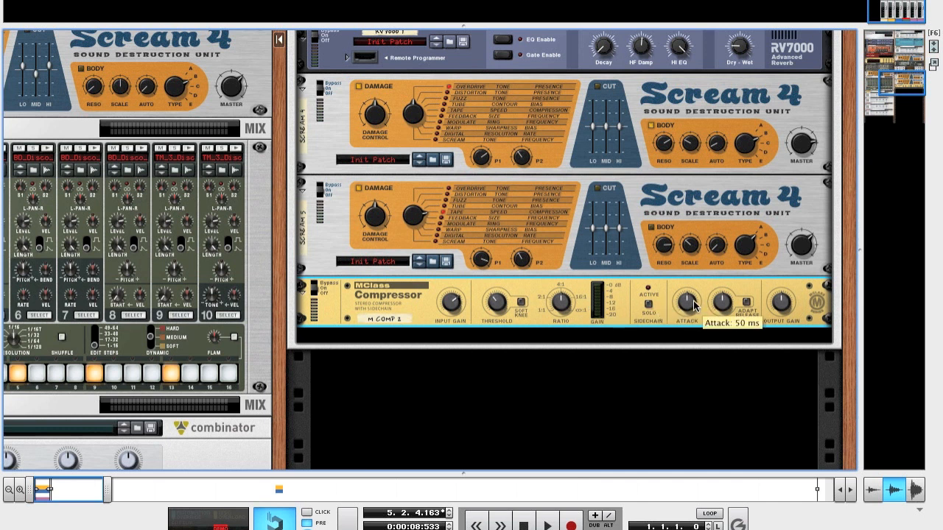
click(521, 302)
Step: Raise the compressor's attack and output gain and shorten its release
drag(685, 306, 684, 250)
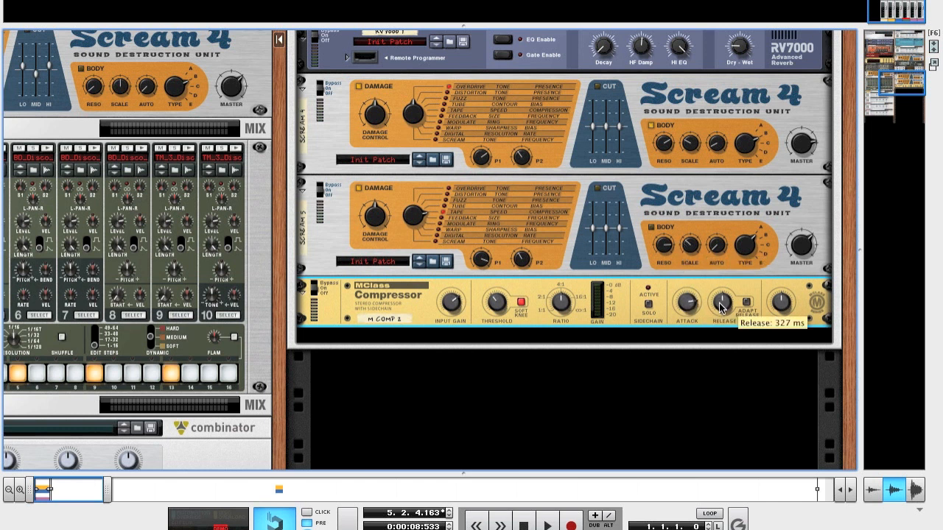
drag(722, 308, 733, 373)
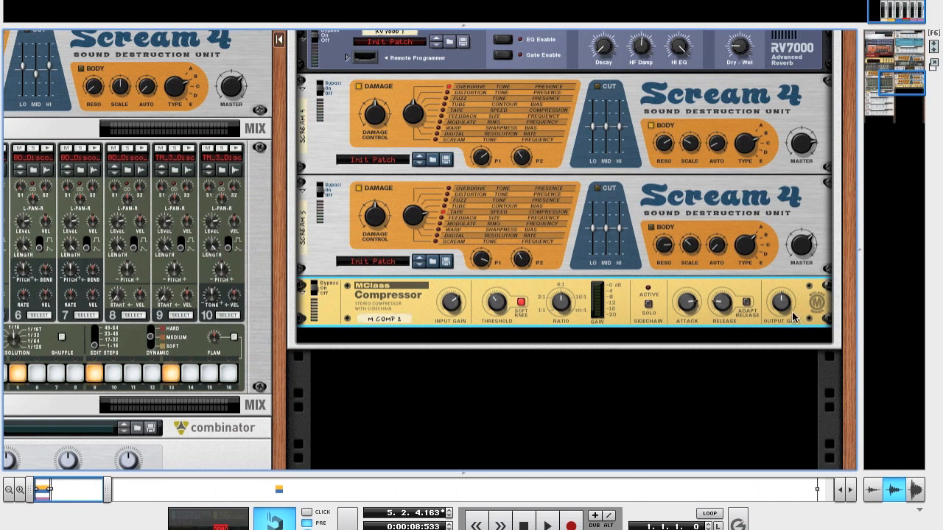
drag(787, 307, 783, 267)
Step: Add an MClass Equalizer below the compressor and enable its low shelf, parametric 1 and parametric 2 bands
right_click(340, 310)
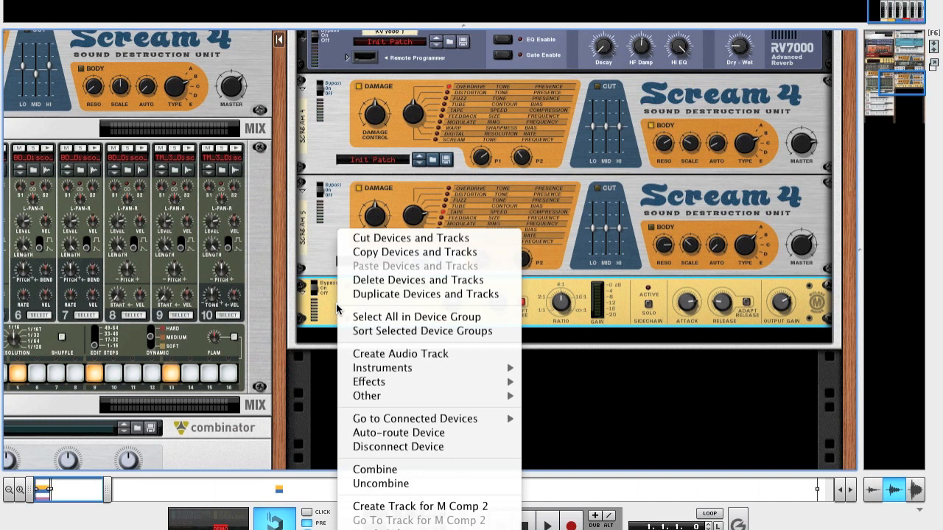
mouse_move(431, 392)
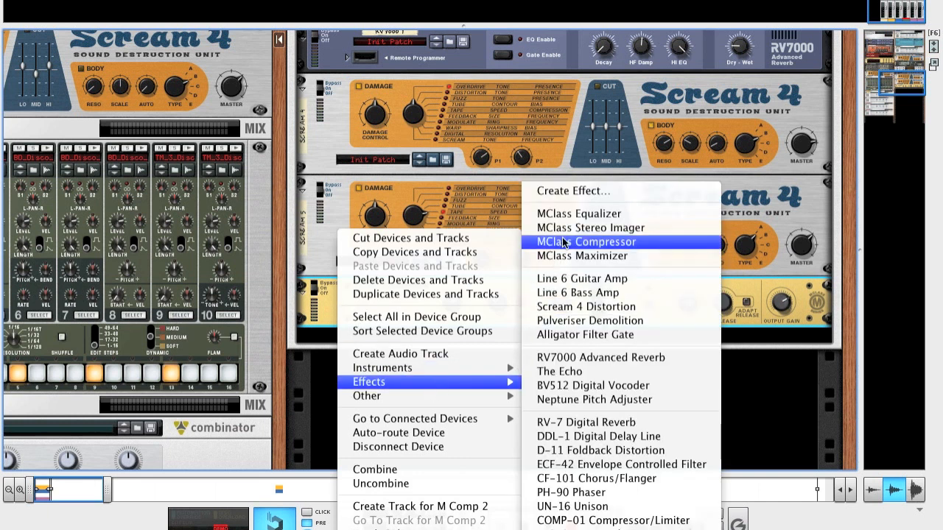
click(579, 215)
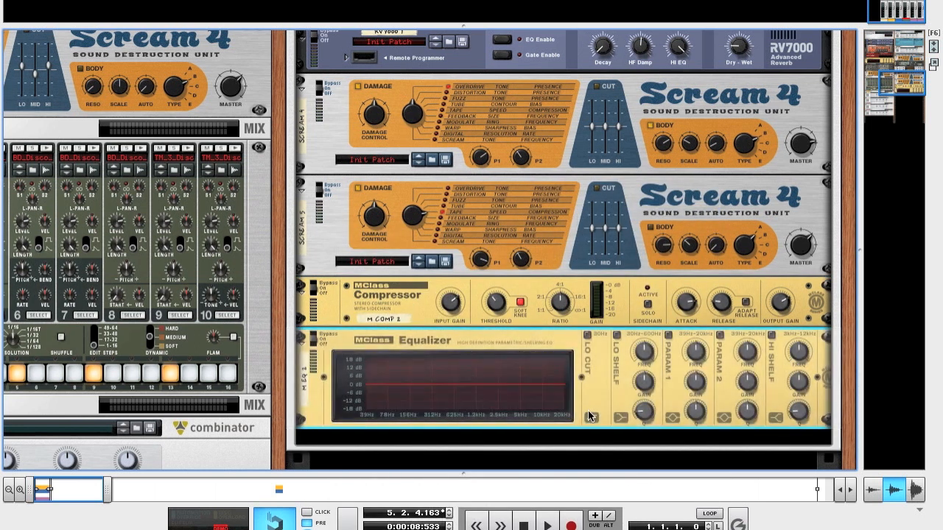
click(617, 294)
click(668, 293)
click(720, 293)
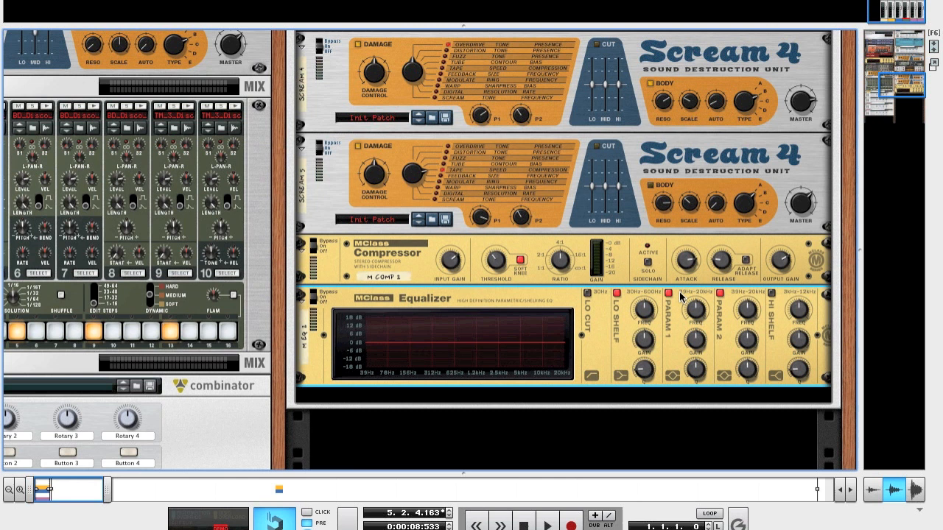
Step: Raise the equalizer's low shelf frequency and give that band a slight gain boost
scroll(663, 287, down, 2)
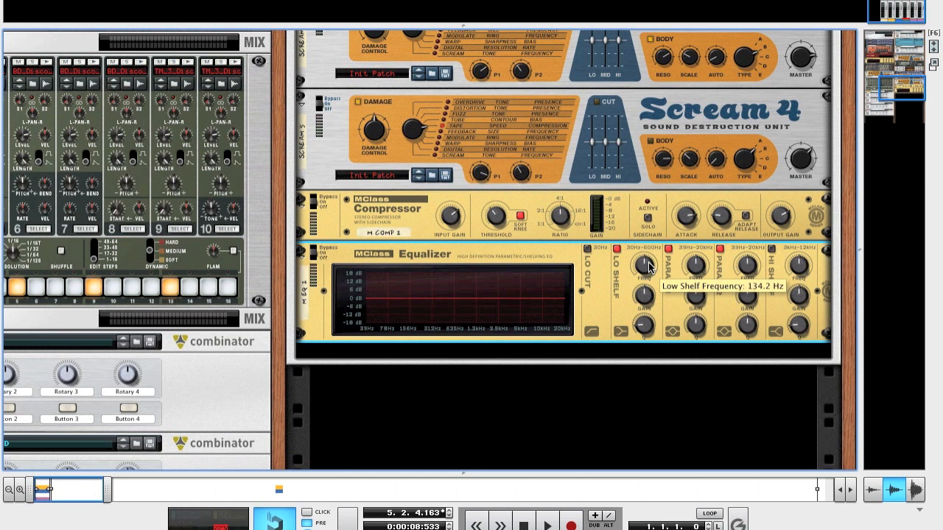
drag(648, 262, 642, 235)
mouse_move(643, 297)
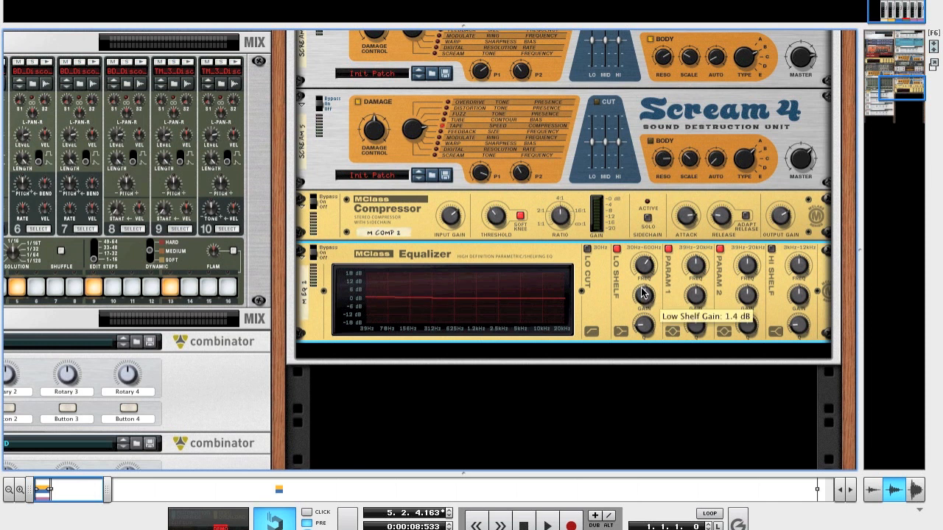
drag(644, 296, 643, 294)
mouse_move(642, 327)
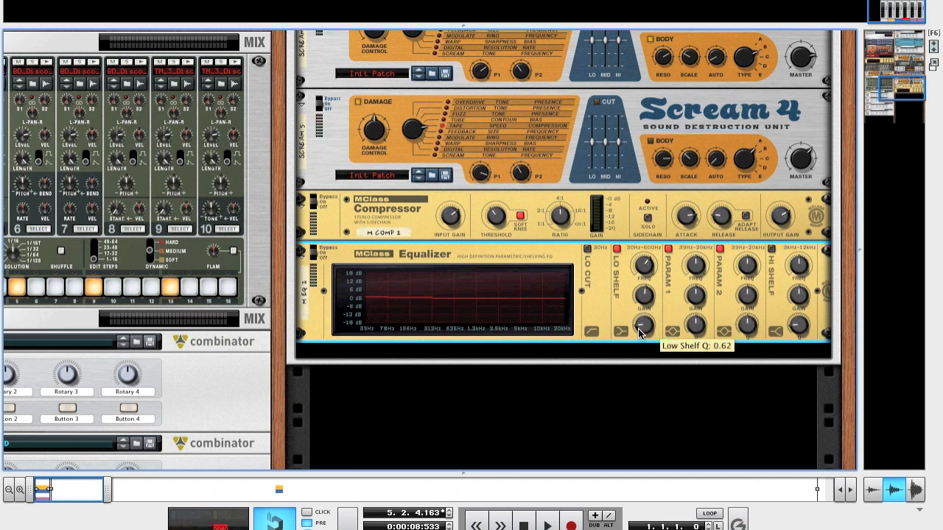
Step: Lower the equalizer's parametric 1 frequency, set that band's gain to 4.9 dB and reduce its Q
mouse_move(697, 271)
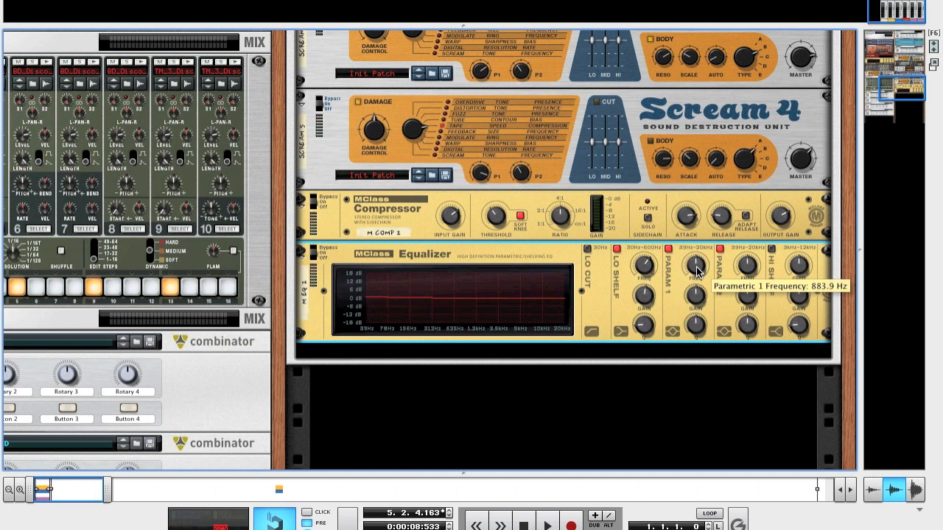
drag(697, 271, 706, 326)
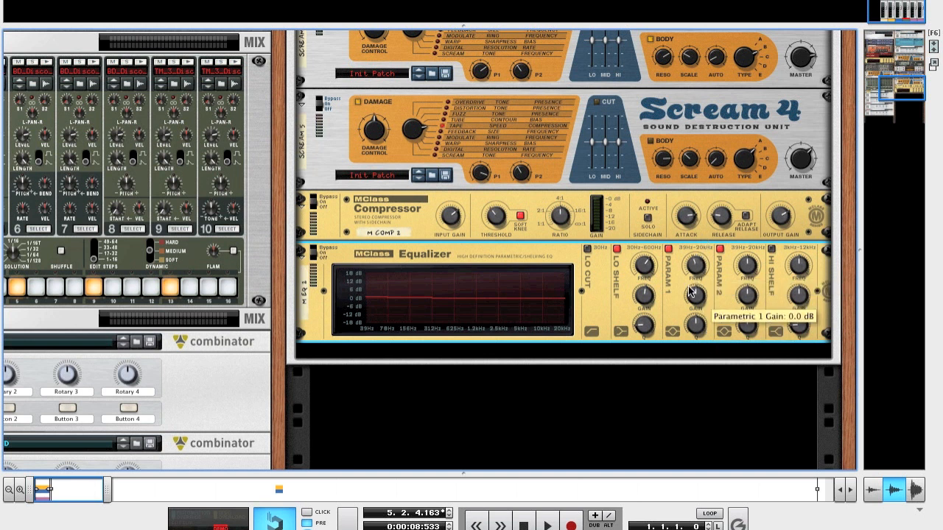
mouse_move(696, 266)
drag(697, 284, 705, 353)
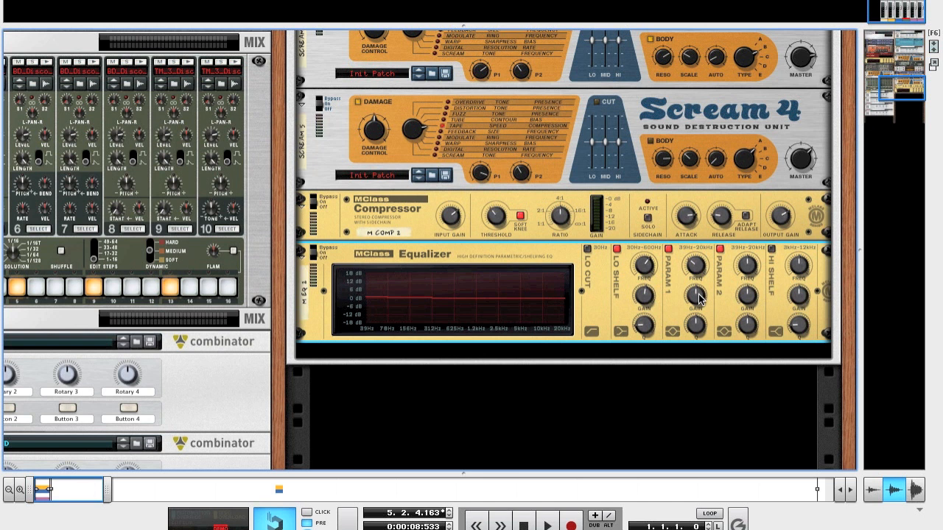
mouse_move(697, 296)
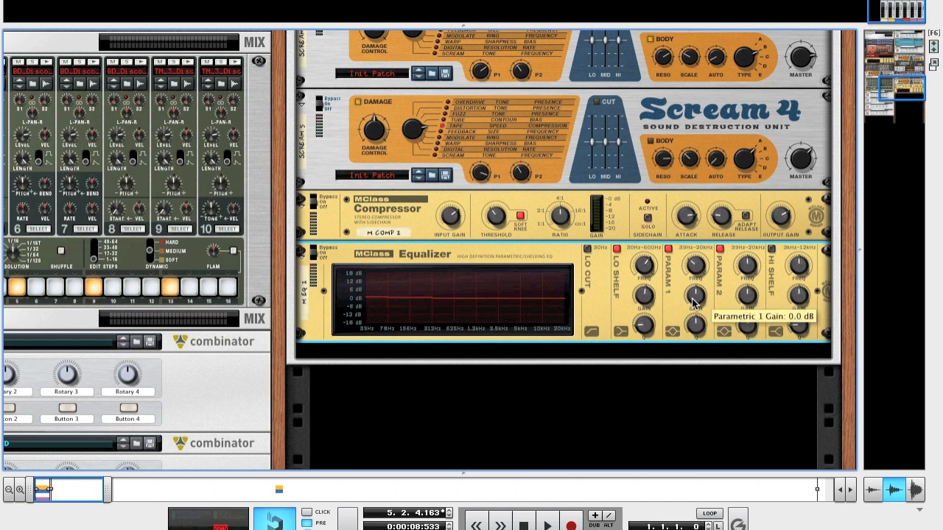
drag(693, 302, 692, 293)
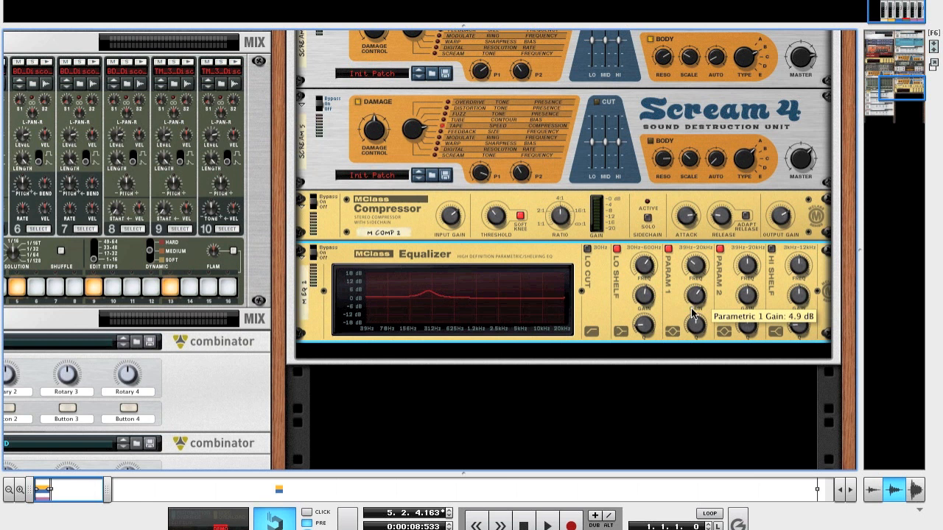
mouse_move(693, 325)
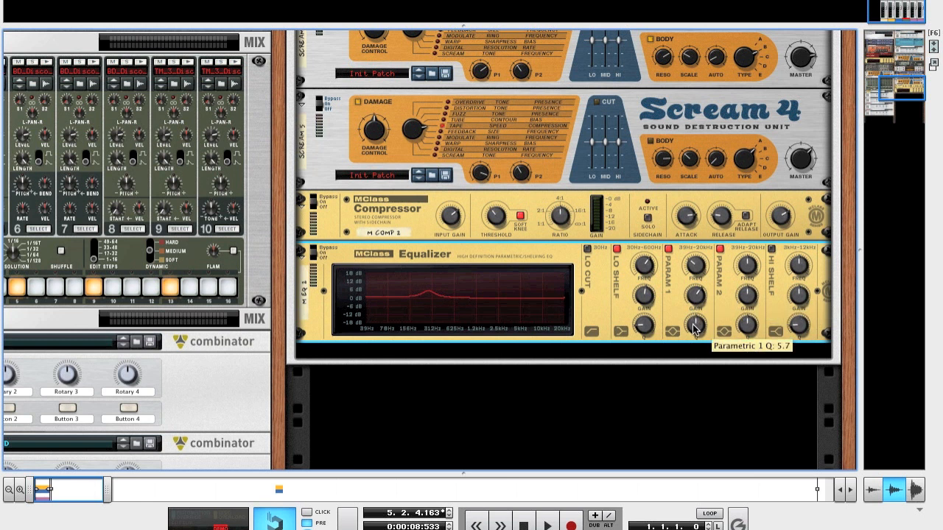
drag(693, 328, 698, 389)
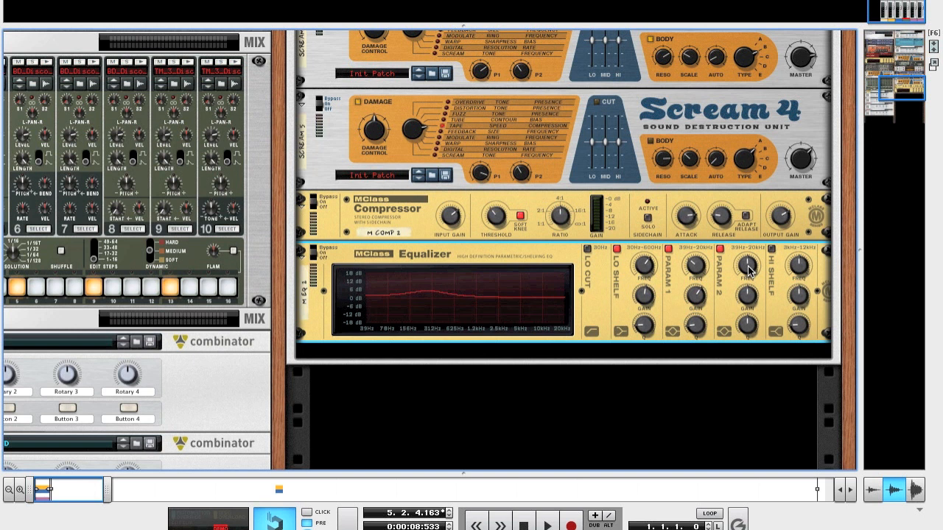
Step: Set the equalizer's parametric 2 frequency to 940.8 Hz, boost that band's gain and slightly reduce its Q
mouse_move(748, 268)
mouse_move(747, 262)
mouse_down()
mouse_move(748, 251)
mouse_move(748, 262)
mouse_up()
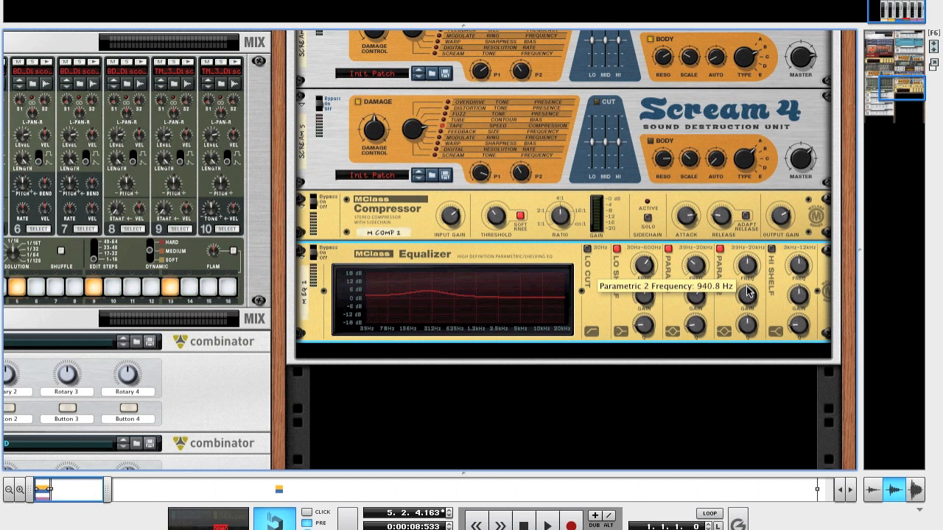
drag(746, 301, 746, 273)
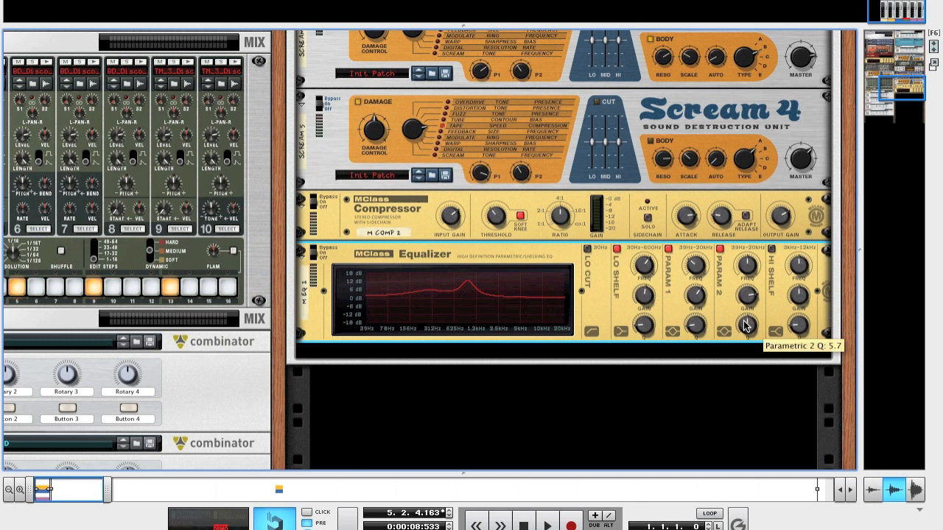
drag(746, 326, 746, 342)
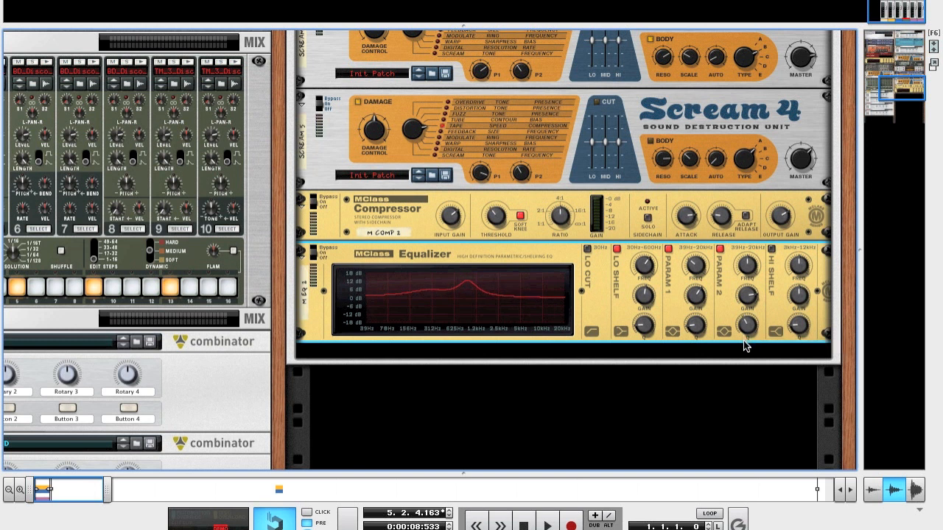
Step: Show the on-screen piano keys and audition the patch, shifting the keyboard octave down to C3
scroll(677, 388, up, 1)
scroll(676, 388, up, 3)
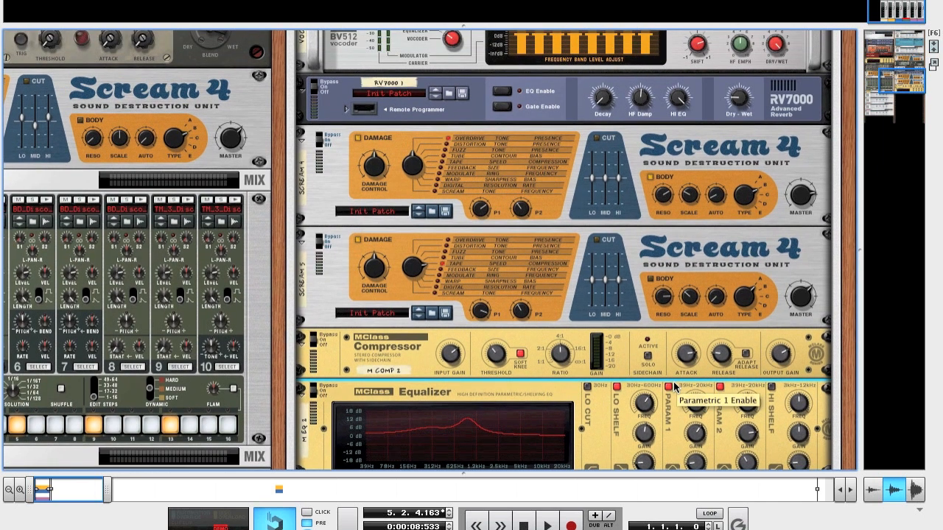
key(F4)
key(d)
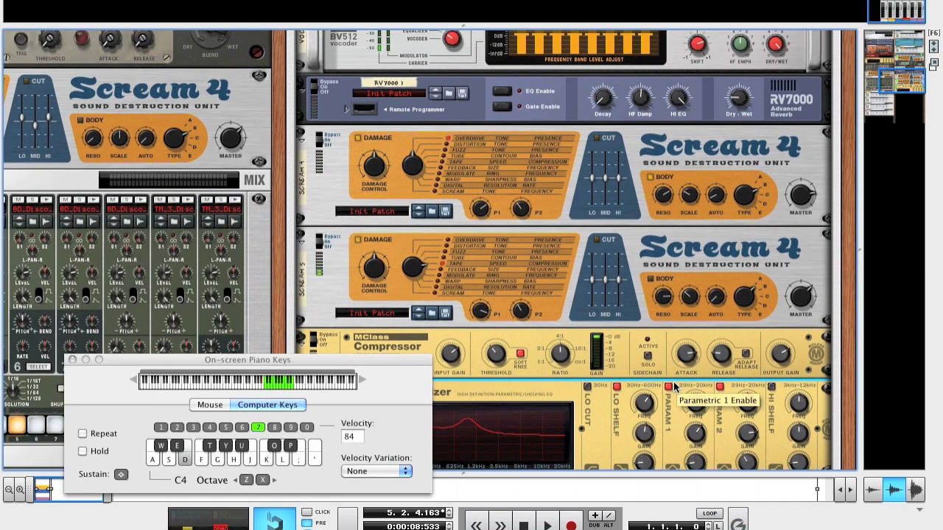
key(z)
key(a)
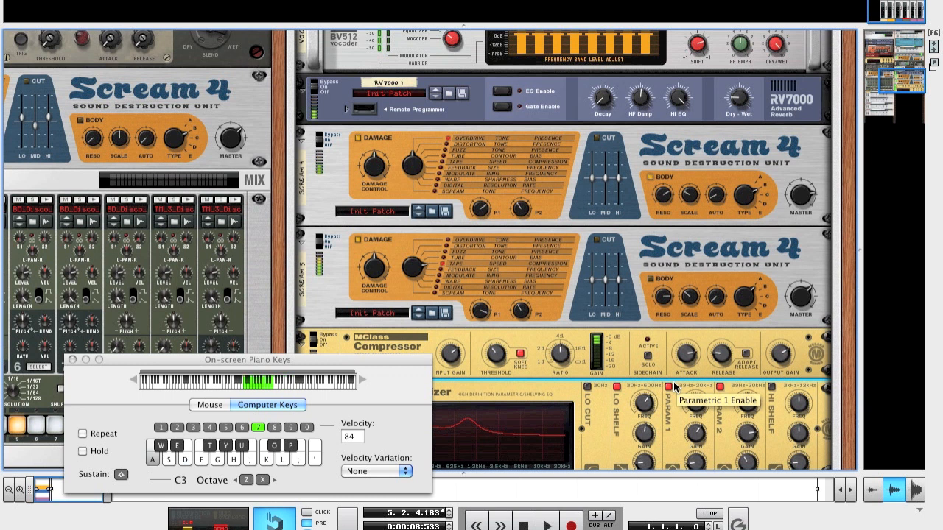
Step: Select the Thor synthesizer above the vocoder and close the on-screen piano keys
scroll(806, 254, up, 2)
scroll(806, 254, left, 1)
scroll(805, 253, up, 5)
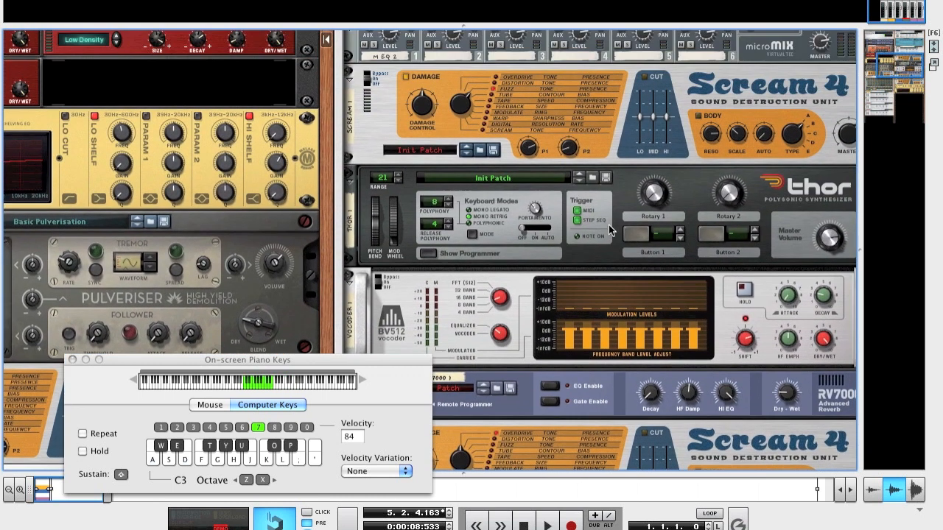
click(381, 219)
drag(381, 219, 381, 241)
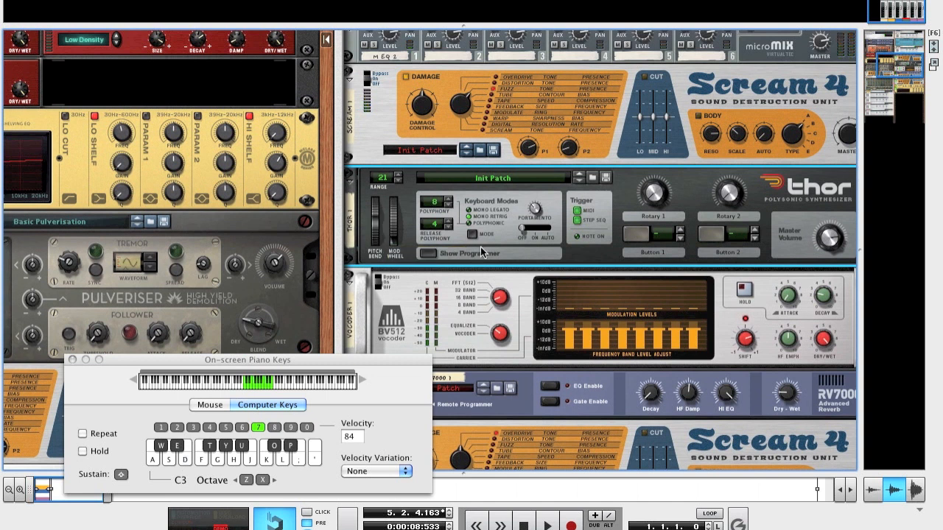
click(72, 361)
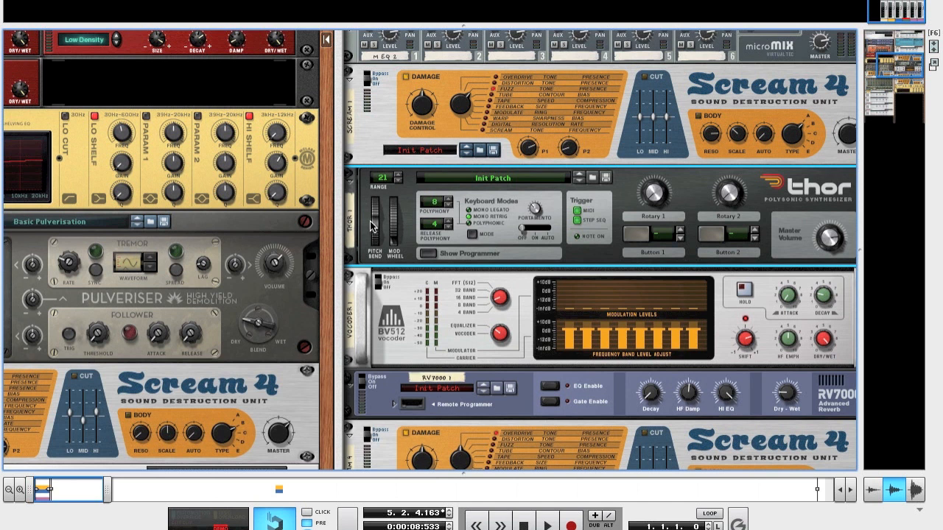
Step: Show the on-screen piano keys and adjust the body switch and body scale of the Scream 4 directly below the RV7000 reverb
scroll(385, 227, down, 1)
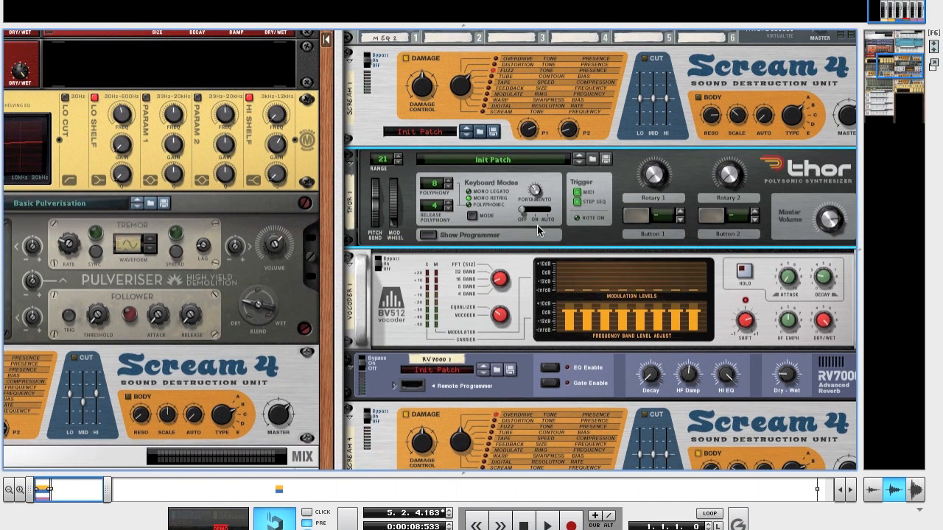
scroll(539, 230, right, 2)
scroll(539, 229, down, 3)
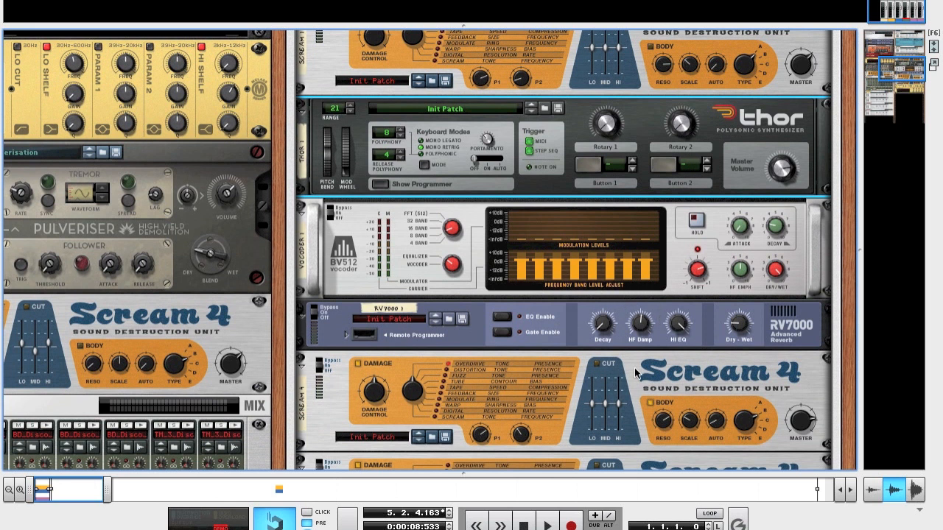
scroll(638, 373, down, 5)
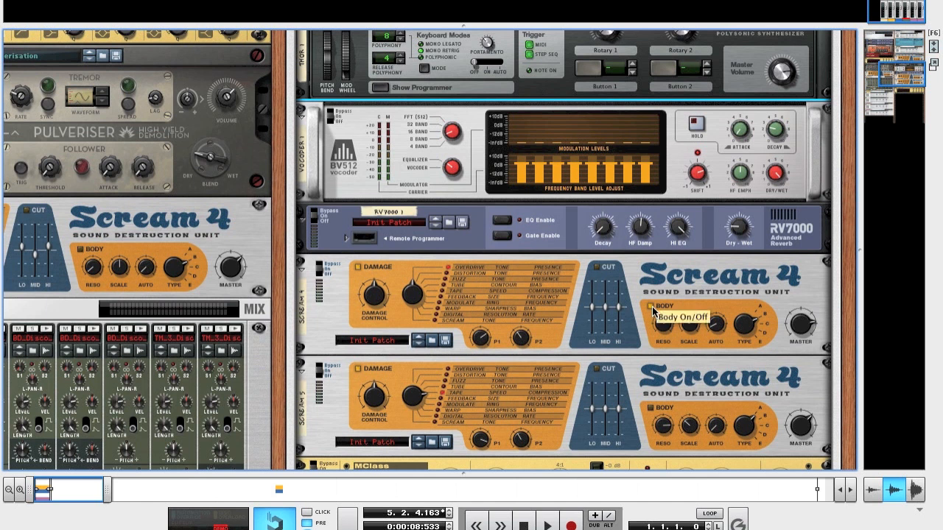
key(F4)
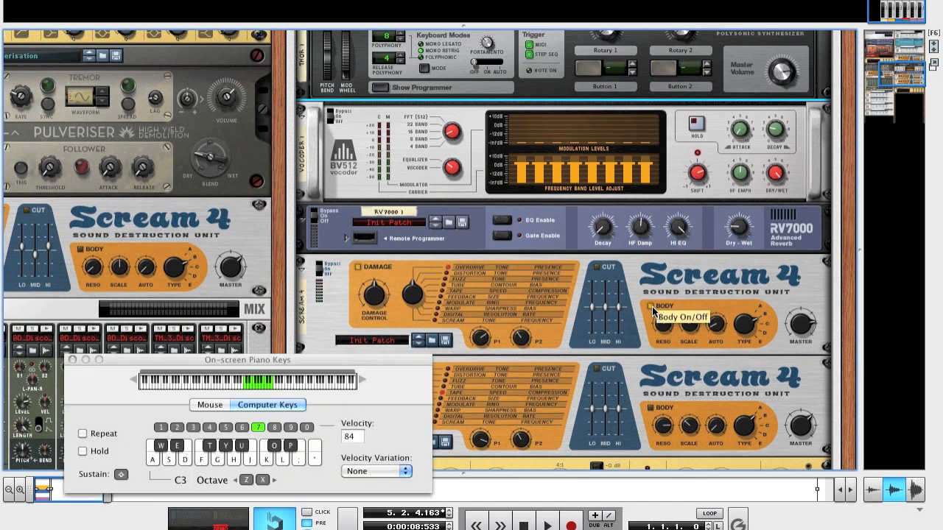
click(651, 308)
click(689, 325)
mouse_move(690, 325)
mouse_down()
mouse_move(689, 339)
mouse_move(685, 327)
mouse_up()
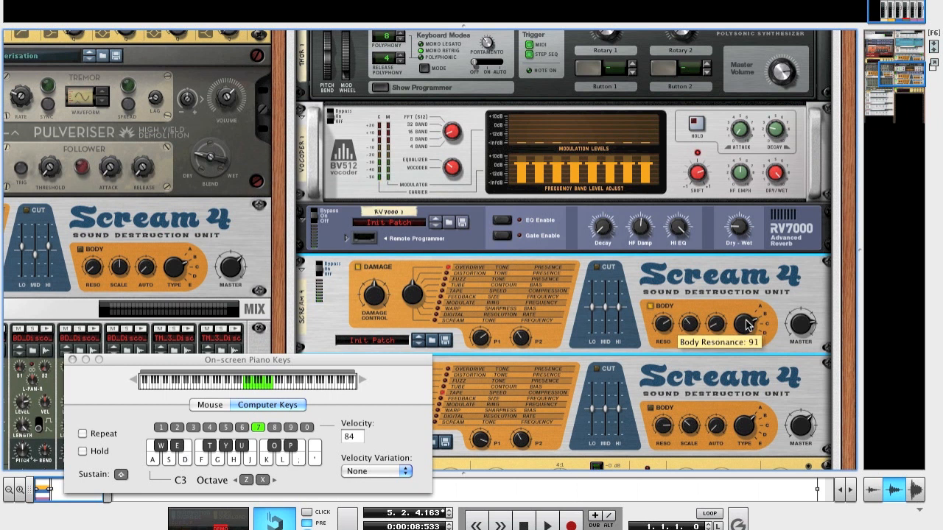
Step: Review the effect chain from Thor through the vocoder, reverb and two Scream 4 units to the compressor and equalizer, including the Scream 4 body scale
scroll(650, 322, down, 6)
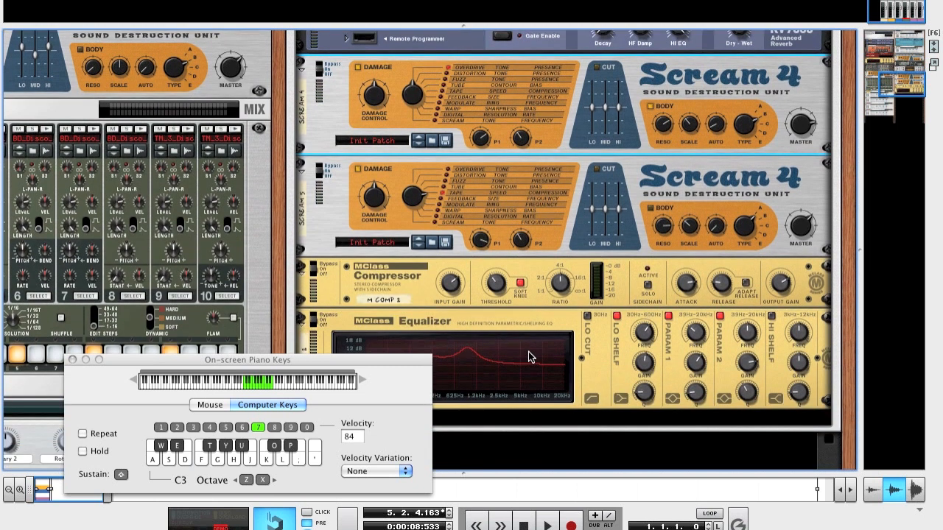
scroll(484, 354, down, 3)
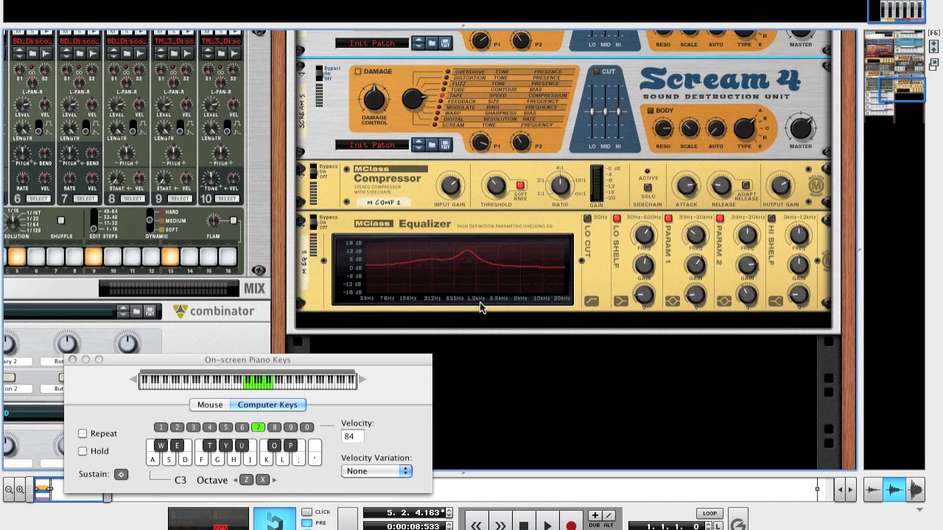
scroll(520, 312, up, 5)
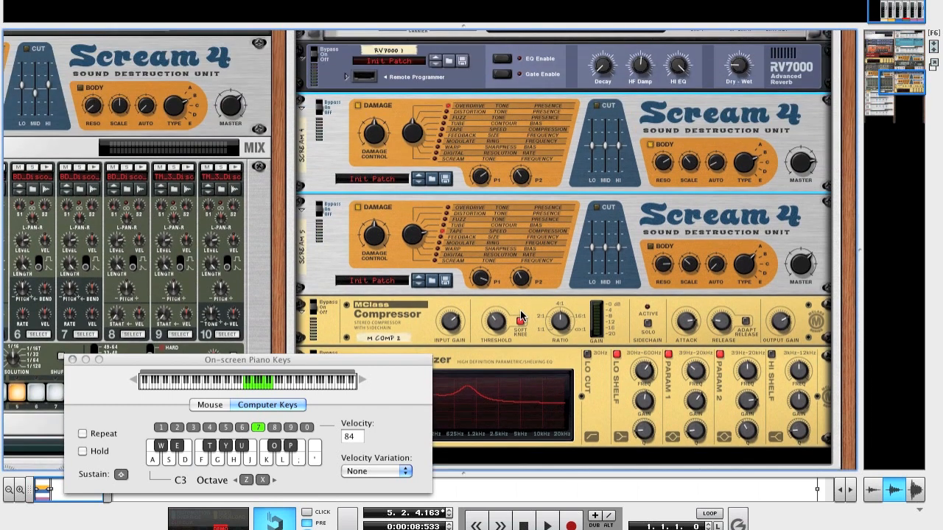
mouse_move(520, 313)
scroll(520, 314, up, 7)
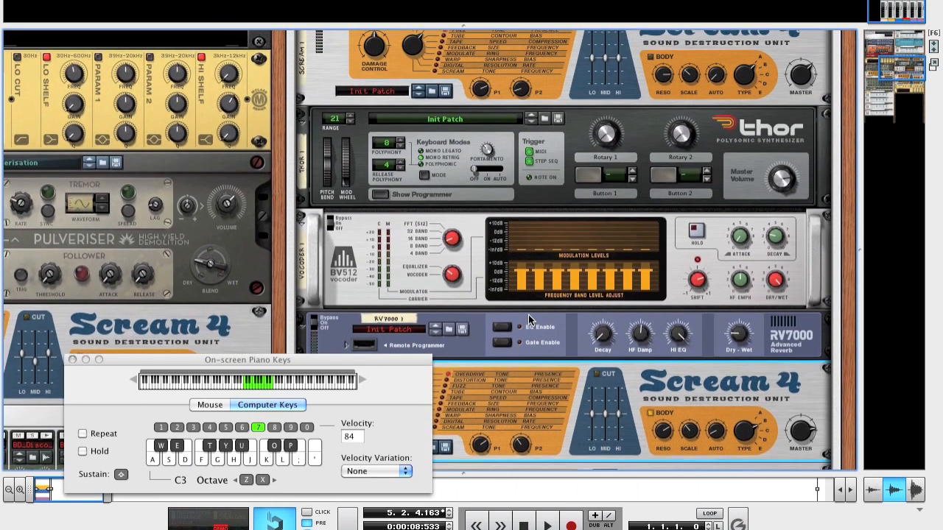
scroll(529, 315, up, 5)
scroll(528, 319, down, 6)
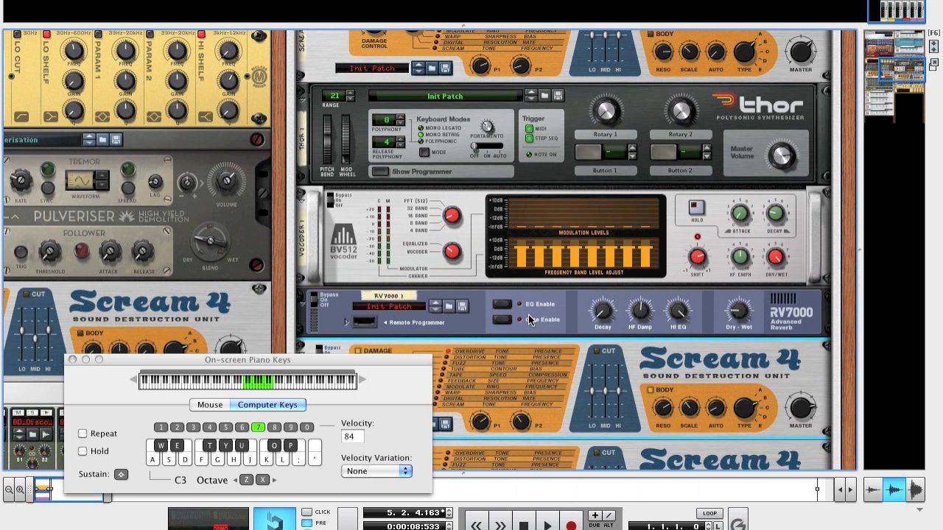
scroll(596, 320, down, 5)
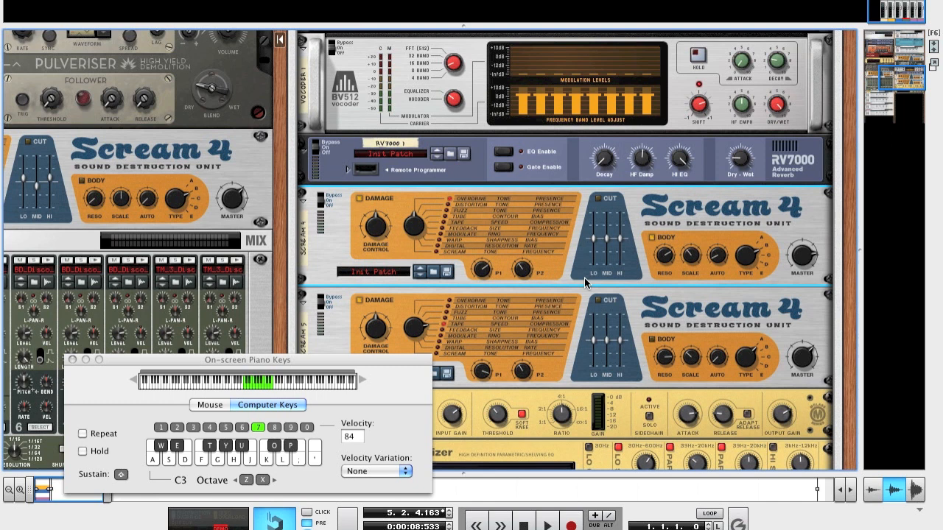
mouse_move(689, 266)
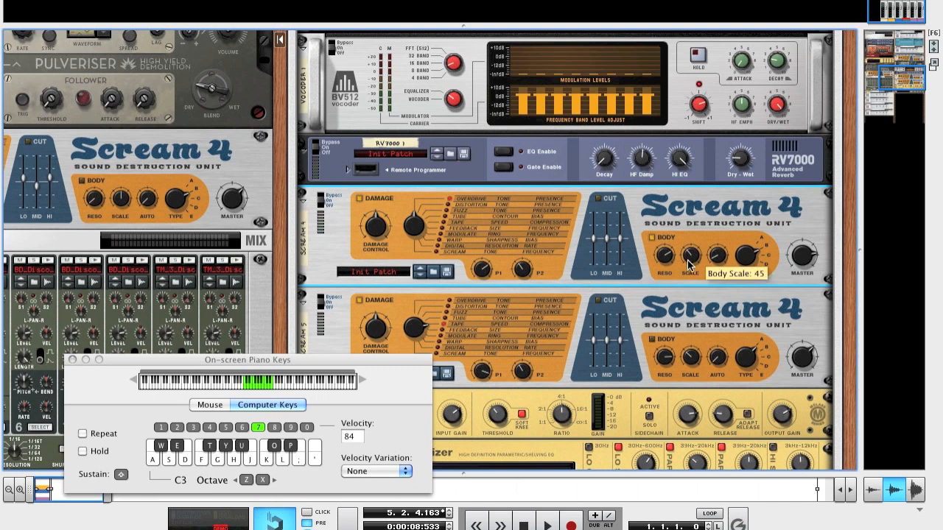